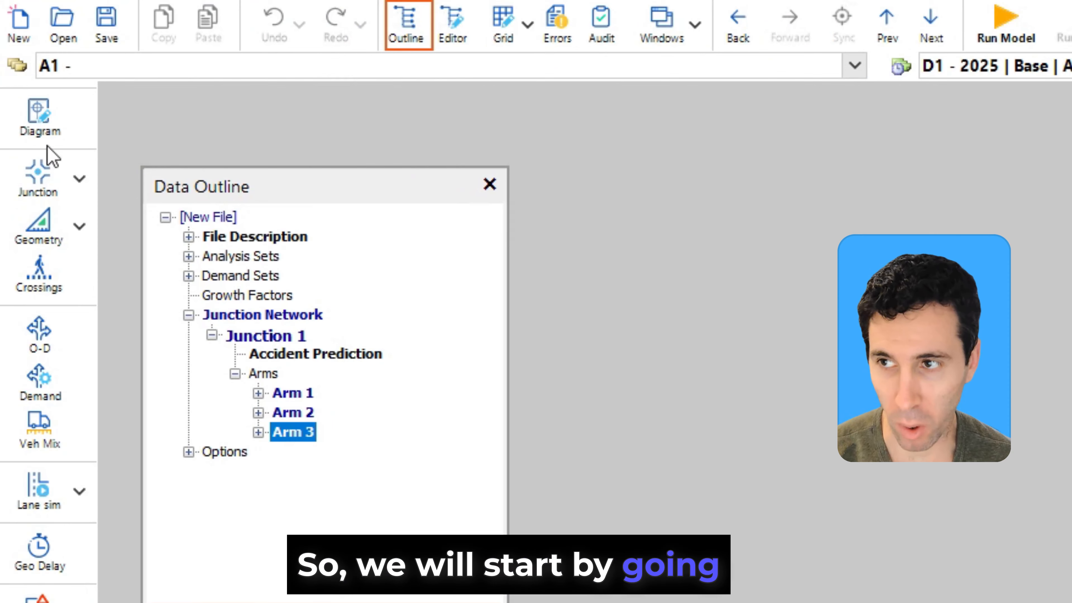
- Open the Junction Diagram, close the duplicate diagram window and place the remaining one beside the Data Outline
left_click(53, 125)
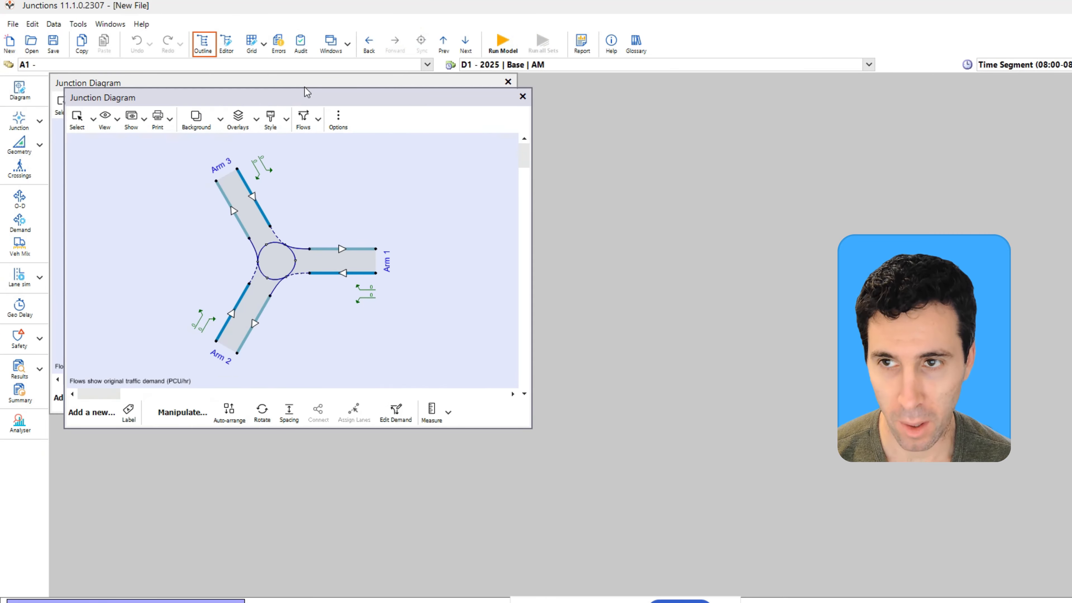
left_click_drag(305, 92, 486, 161)
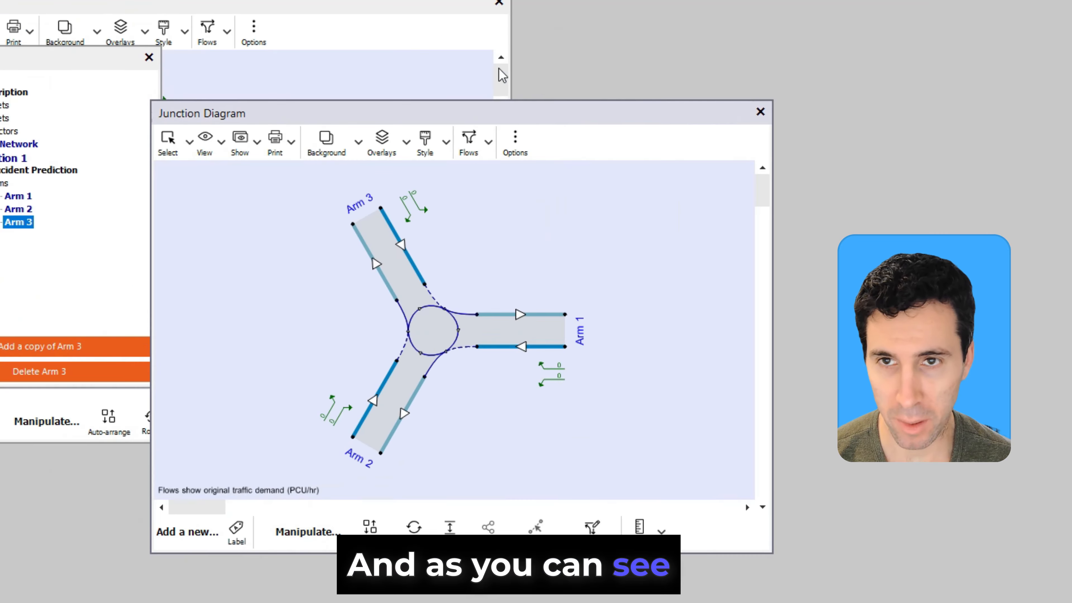
left_click(502, 6)
left_click_drag(516, 121, 615, 109)
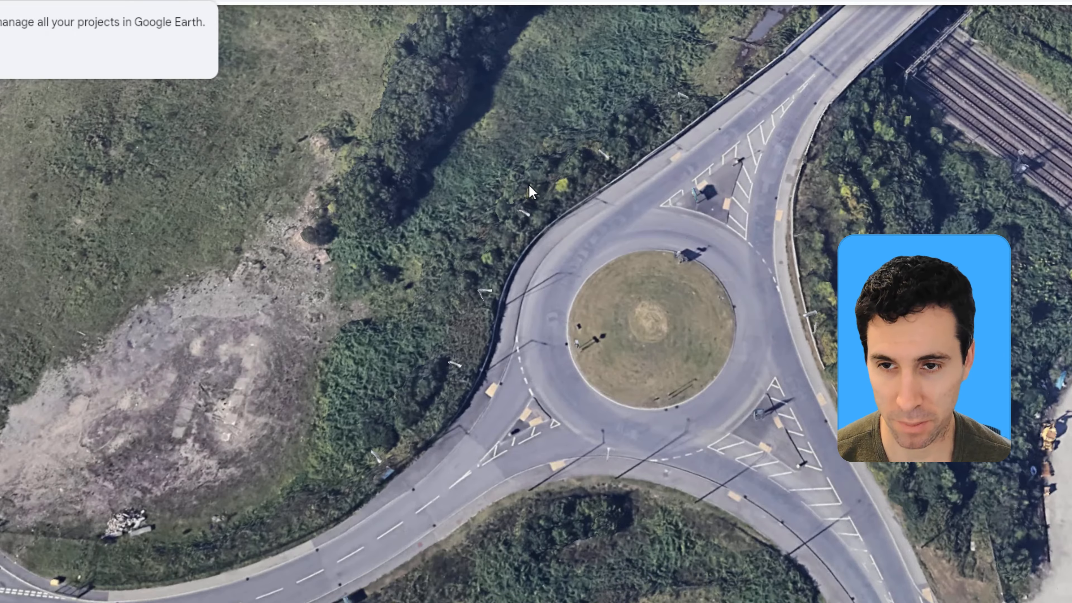
- Switch to Google Earth and capture a screenshot of the roundabout with its three approach roads
key("super+shift+s")
left_click_drag(302, 129, 1007, 576)
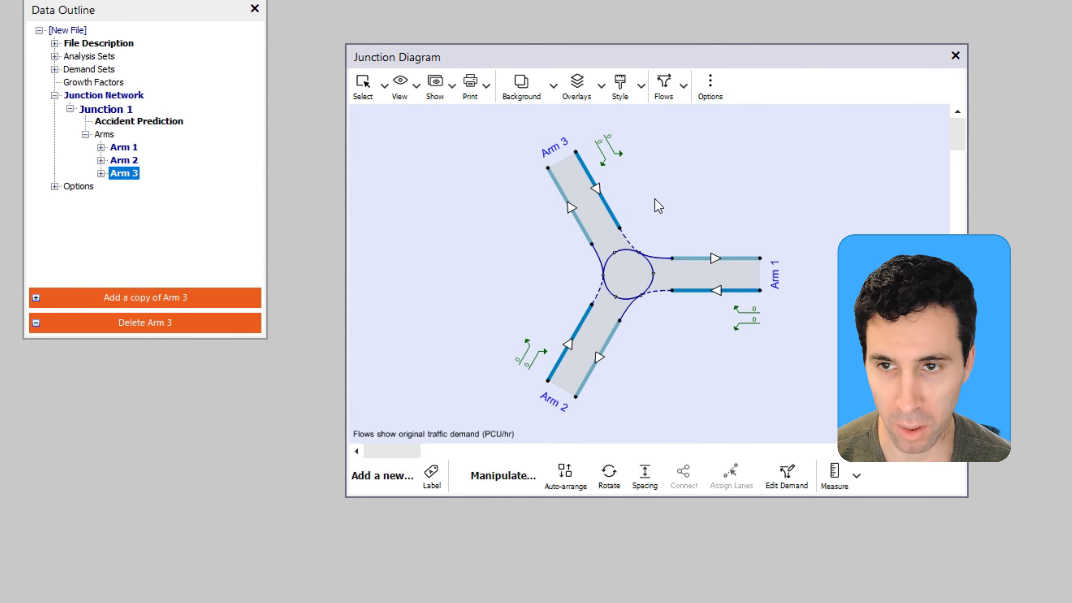
- Add Screenshot 2025-11-01 122144.png from Downloads as the diagram background, then enlarge and position it behind the whole junction
left_click(553, 88)
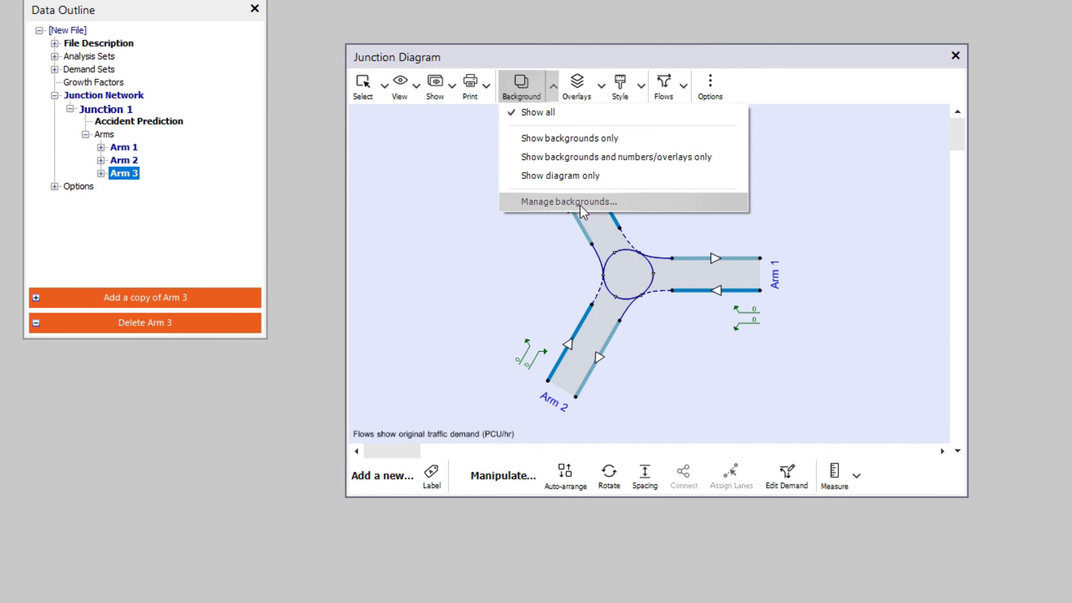
left_click(580, 206)
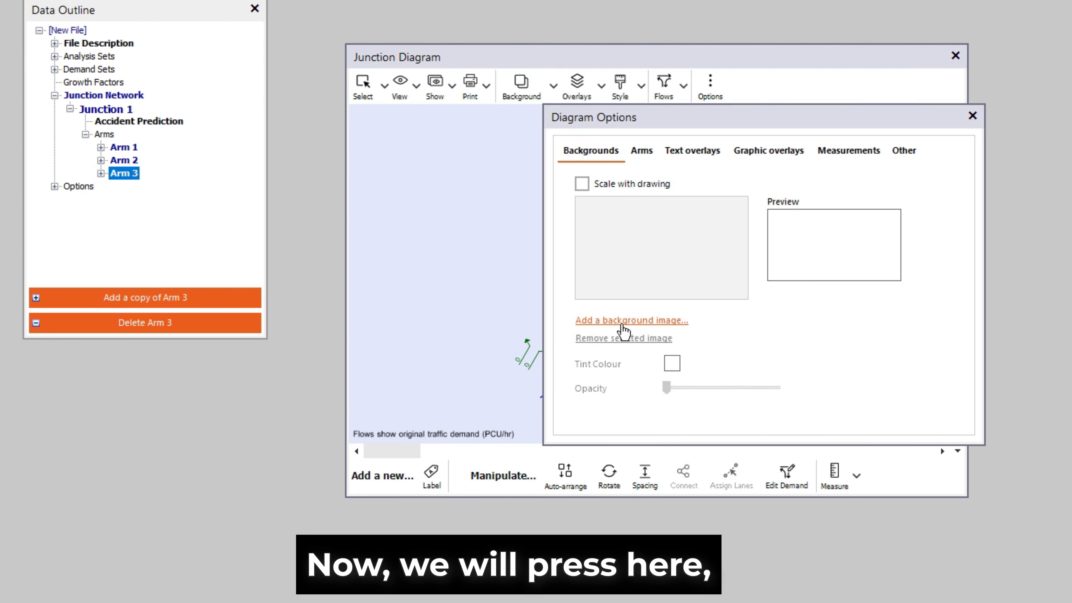
left_click(632, 321)
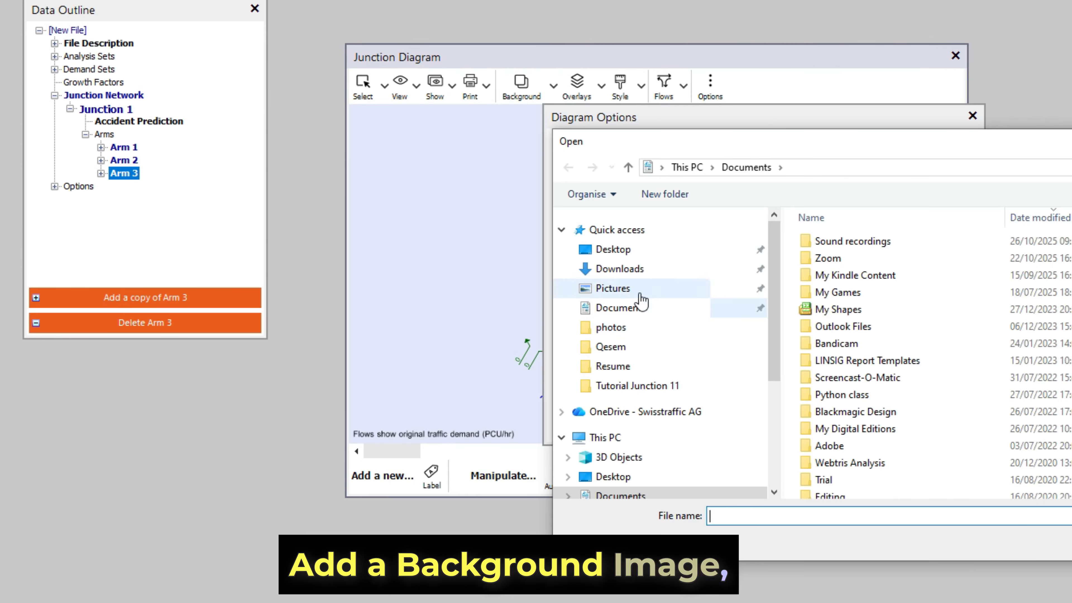
left_click(639, 274)
left_click(863, 262)
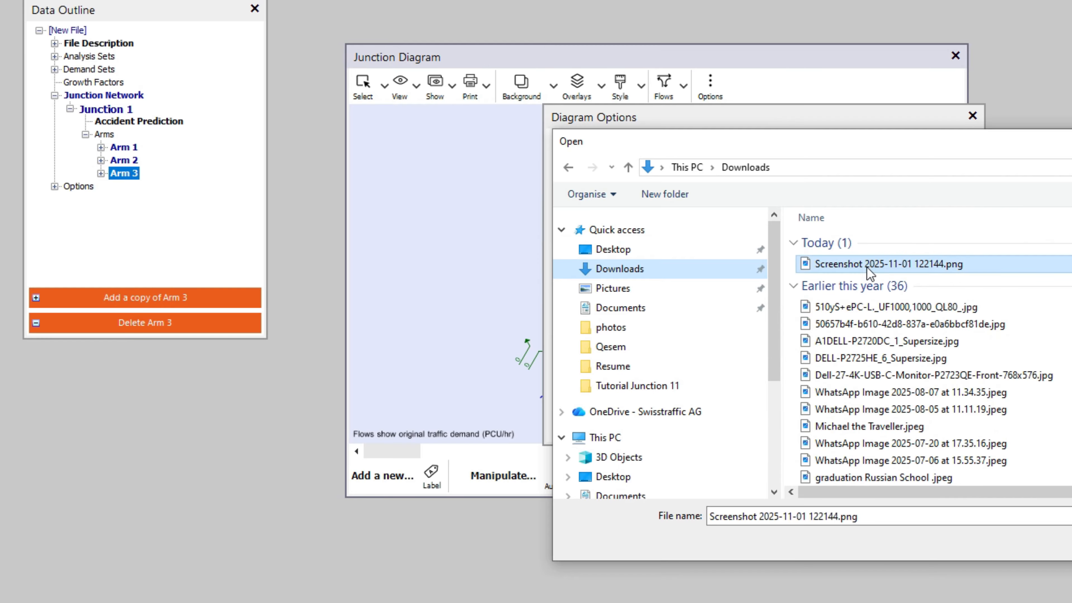
double_click(863, 262)
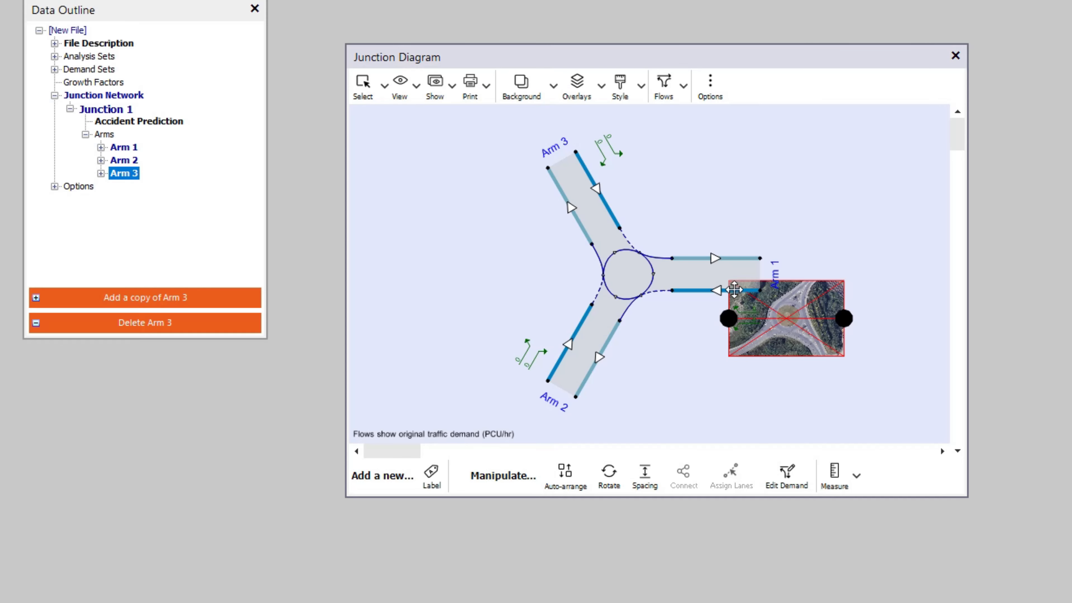
left_click_drag(727, 315, 444, 315)
left_click_drag(516, 290, 518, 230)
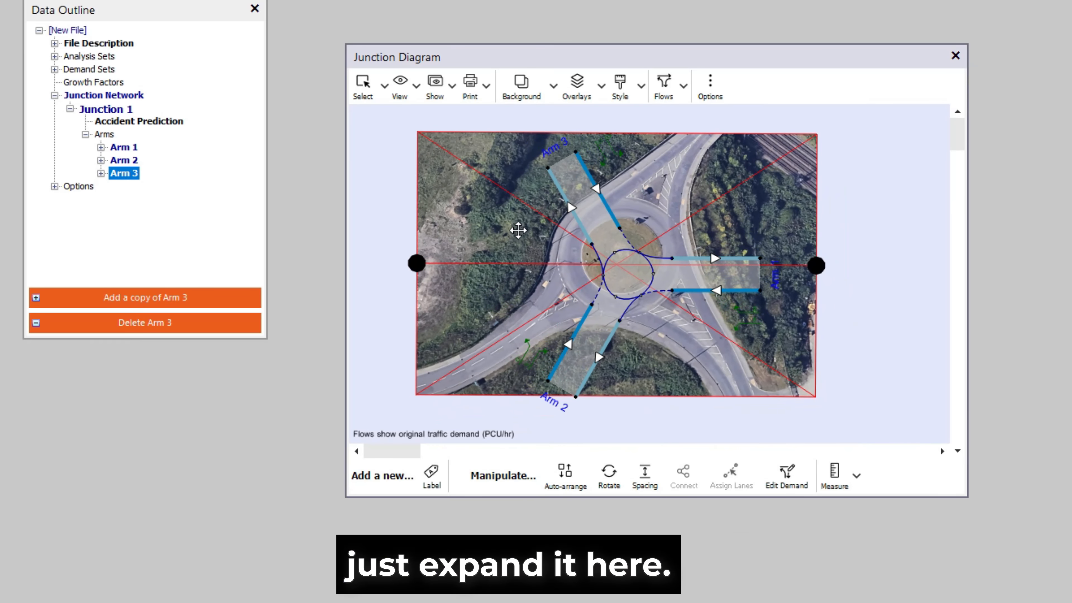
- Turn on the Measure mode for the junction diagram
left_click(858, 477)
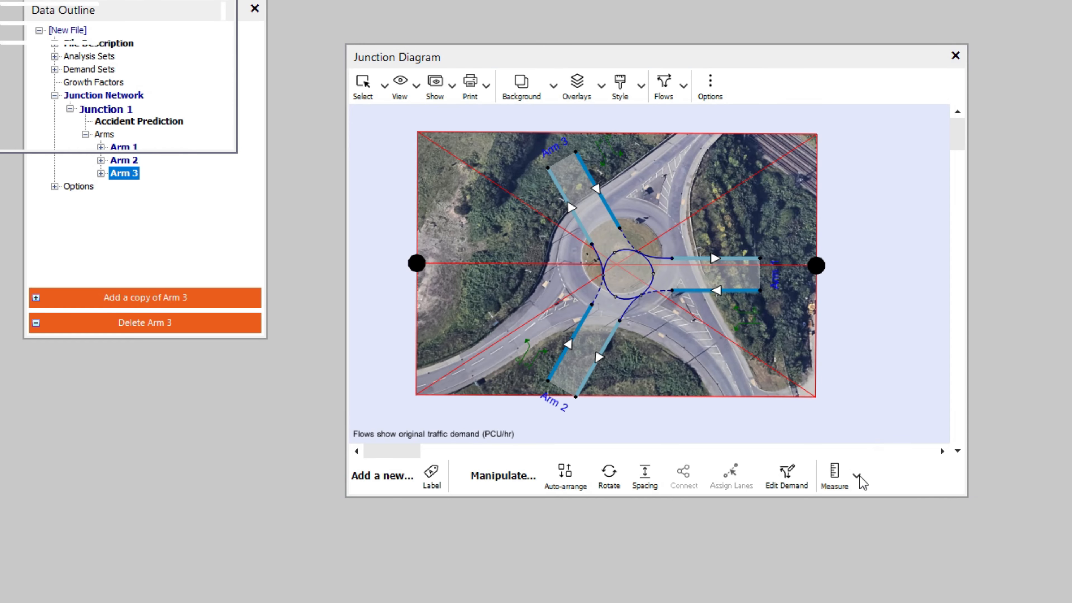
left_click(859, 478)
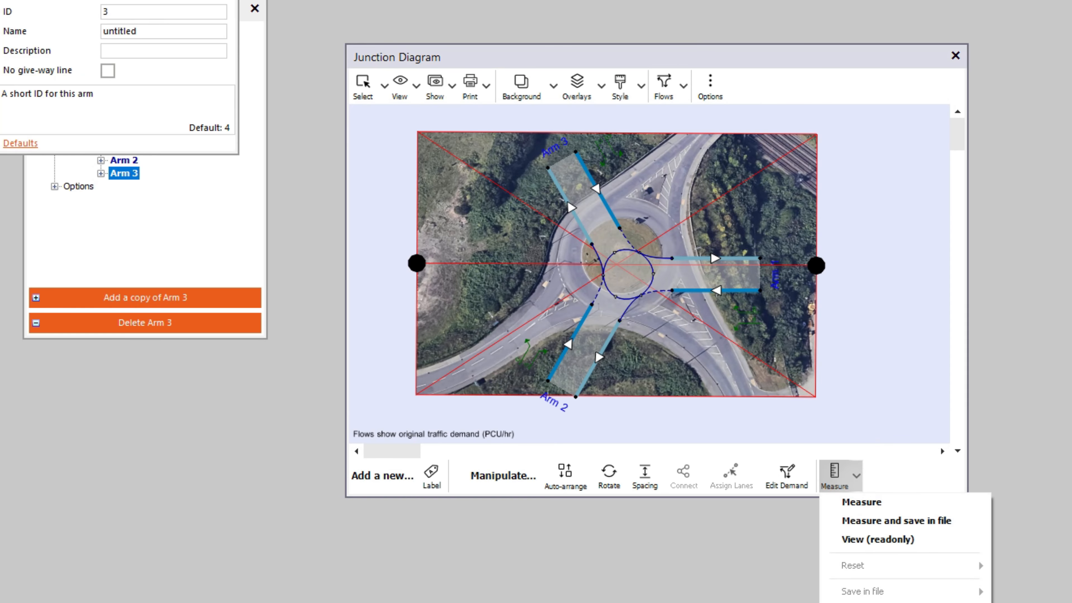
left_click(882, 501)
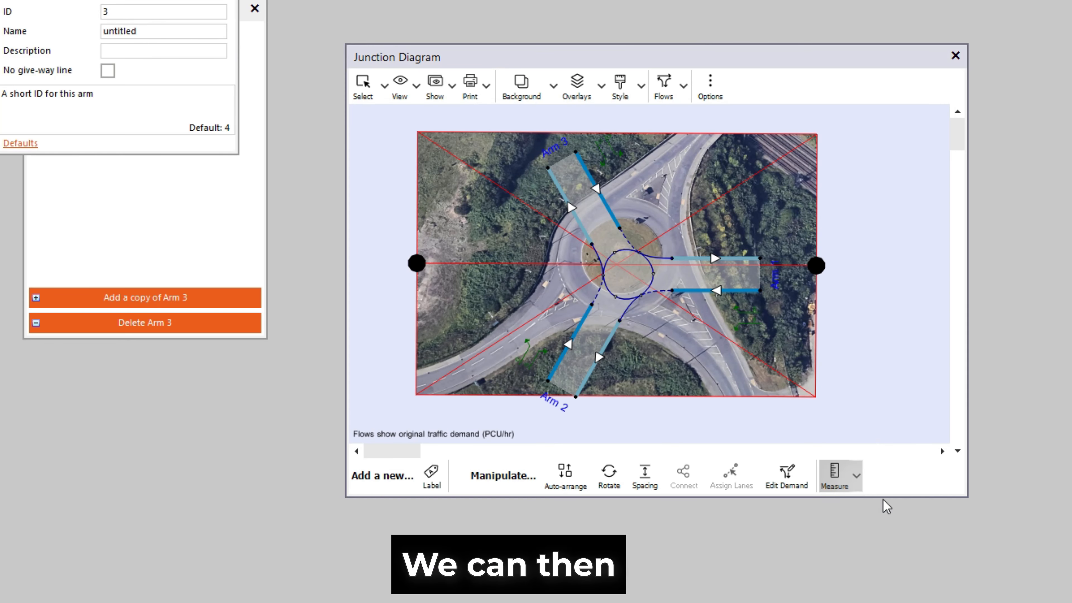
left_click(859, 475)
left_click(861, 502)
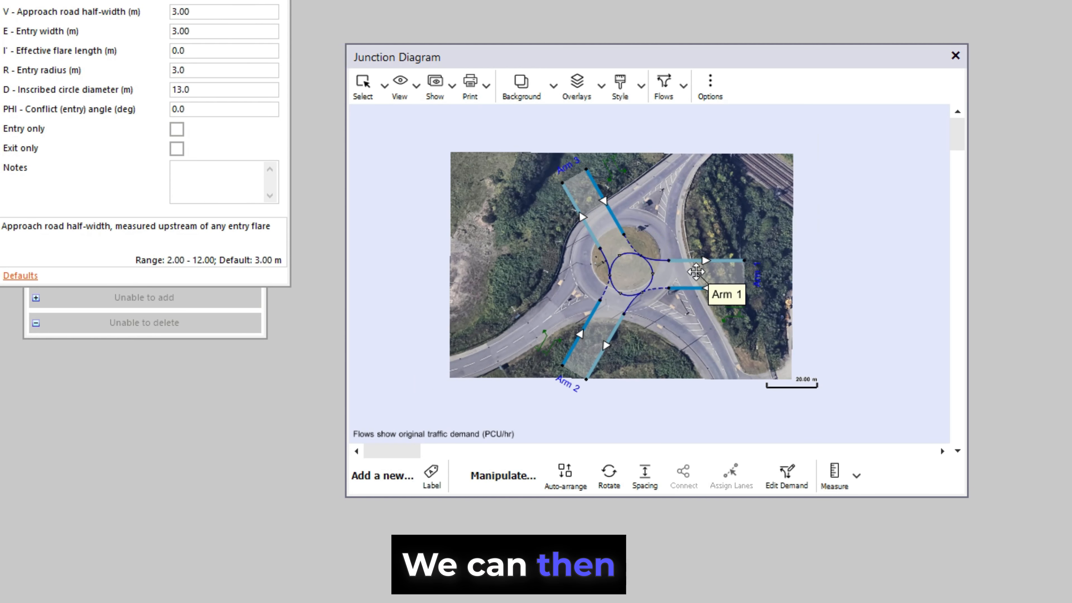
- Rotate the whole Junction 1 so that its three arms roughly follow the directions of the aerial image's roads
scroll(654, 286, "down", 1)
scroll(652, 287, "up", 1)
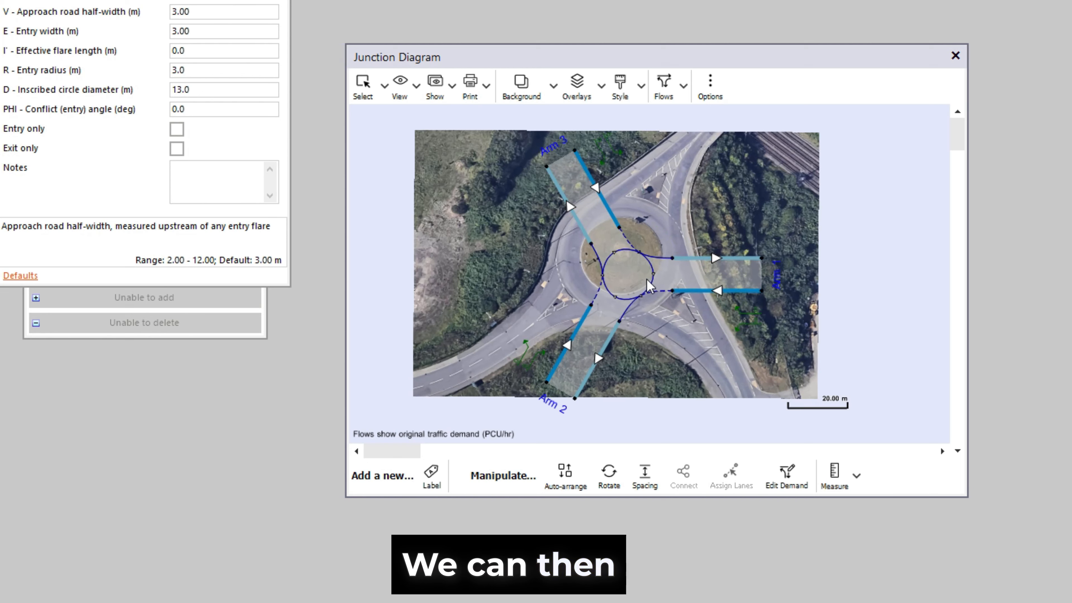
scroll(650, 287, "down", 1)
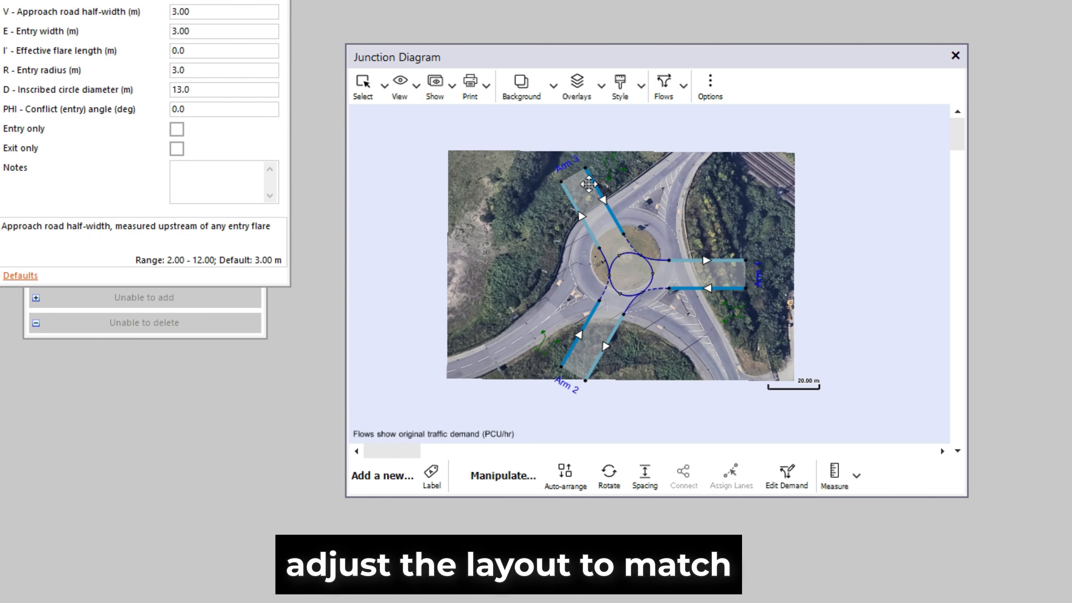
left_click(593, 190)
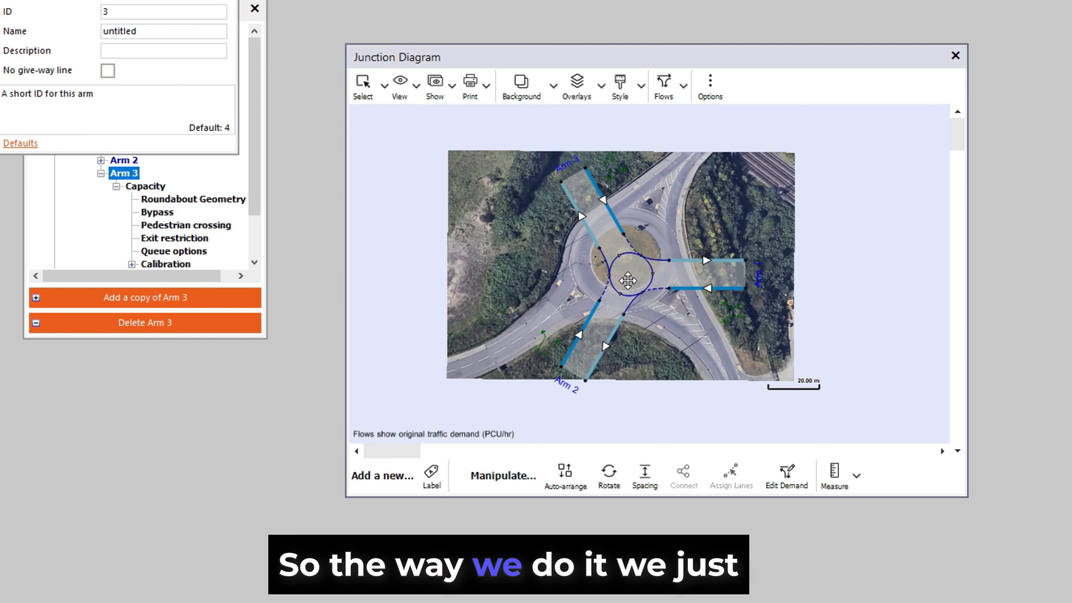
left_click(642, 289)
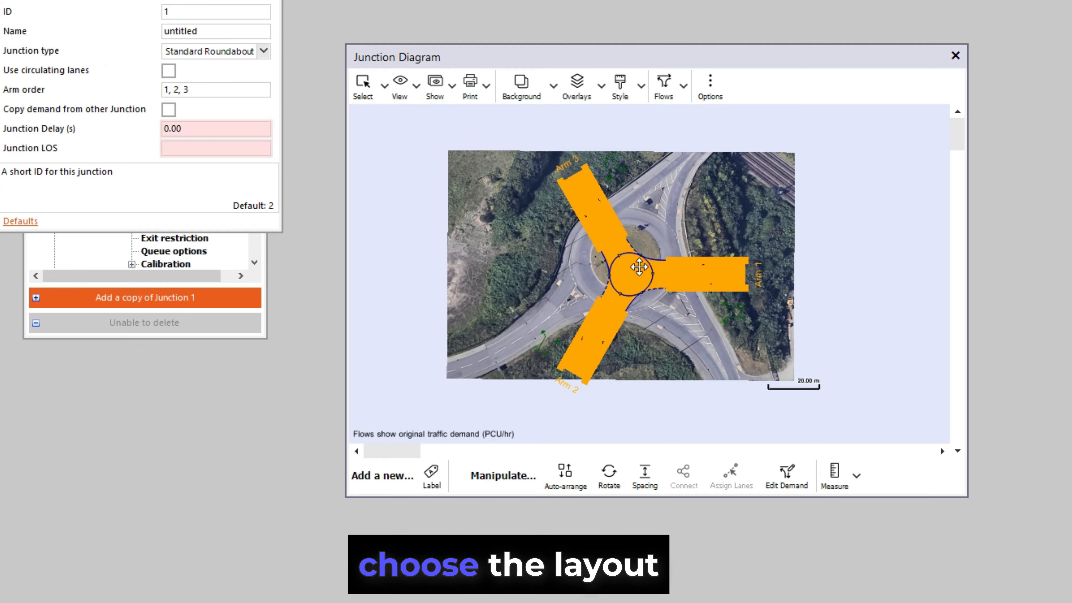
left_click(615, 476)
left_click_drag(648, 385, 578, 374)
left_click(844, 312)
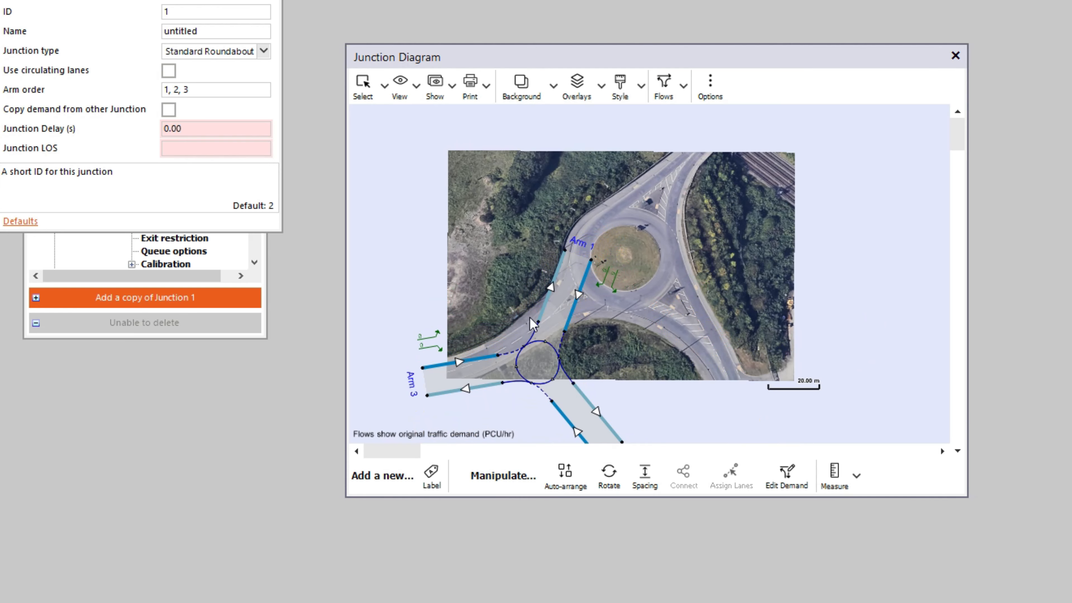
- Move Junction 1 onto the roundabout in the background image and fine-tune its rotation
left_click_drag(538, 359, 642, 275)
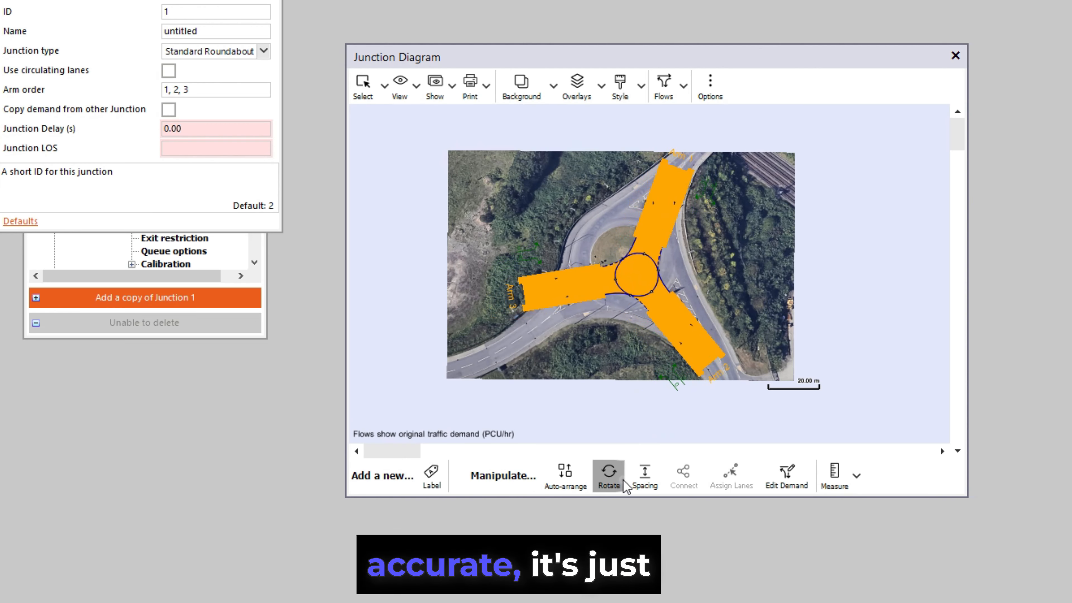
left_click(602, 478)
left_click_drag(612, 404, 614, 326)
left_click(768, 243)
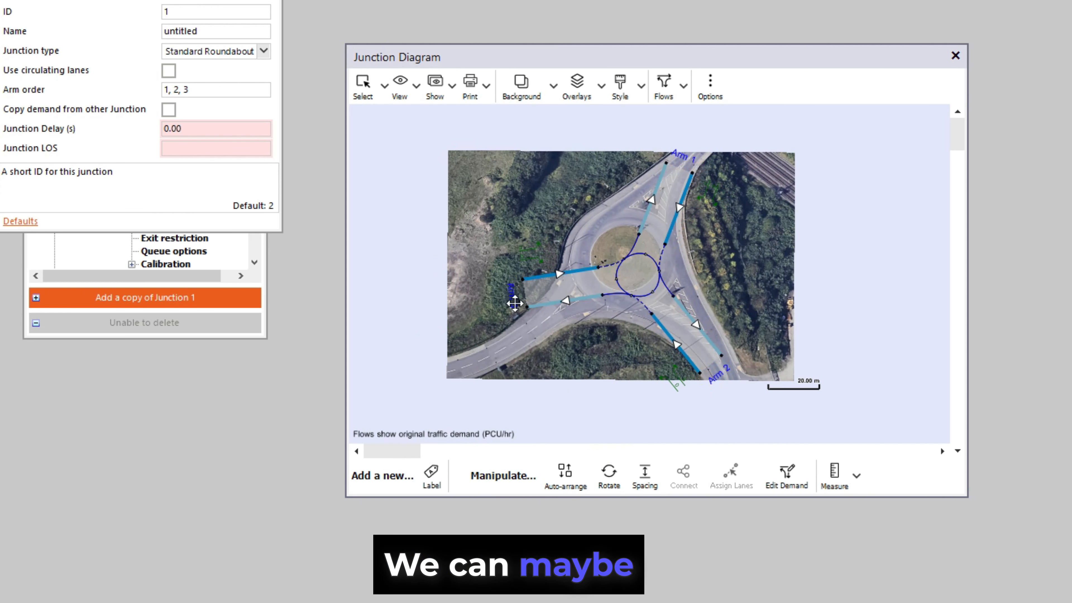
- Reshape Arm 3 so that its entry and exit lanes follow the south-west approach road
left_click_drag(530, 307, 524, 349)
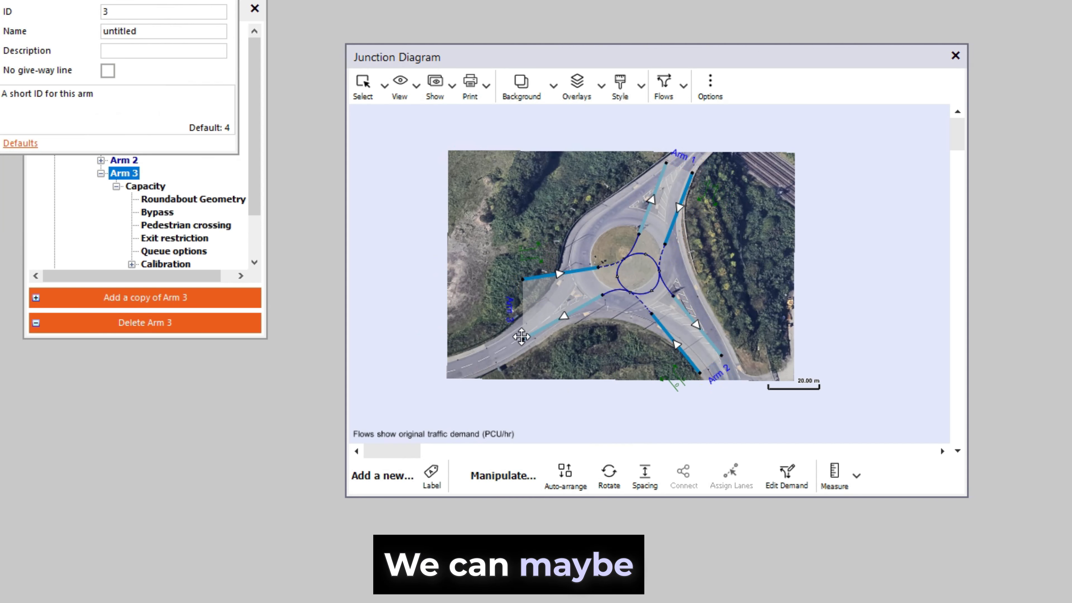
left_click_drag(524, 278, 492, 328)
left_click_drag(597, 267, 582, 252)
- Shift the inner ends of Arm 1's lanes and Arm 3's exit lane to fit the circle around the central island
left_click_drag(639, 233, 624, 217)
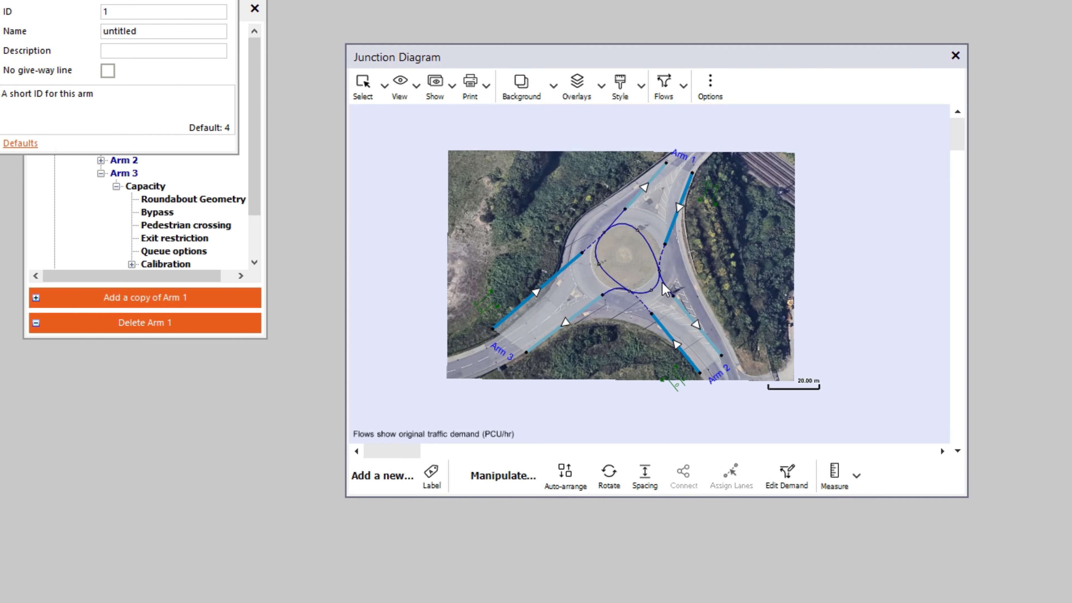
left_click_drag(665, 244, 687, 234)
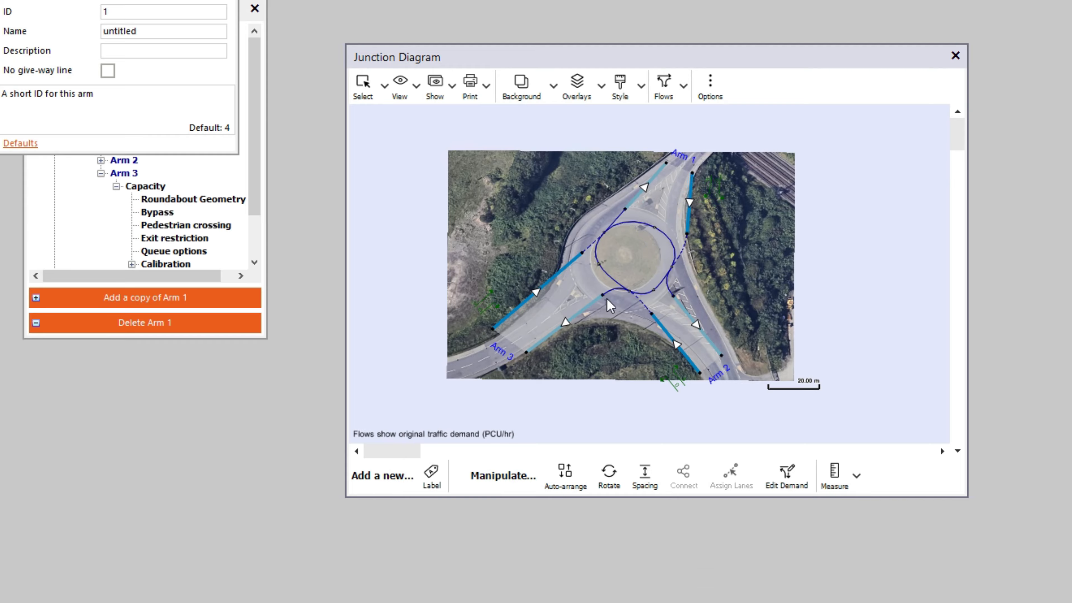
mouse_move(600, 296)
left_mouse_down()
mouse_move(590, 302)
mouse_move(594, 289)
left_mouse_up()
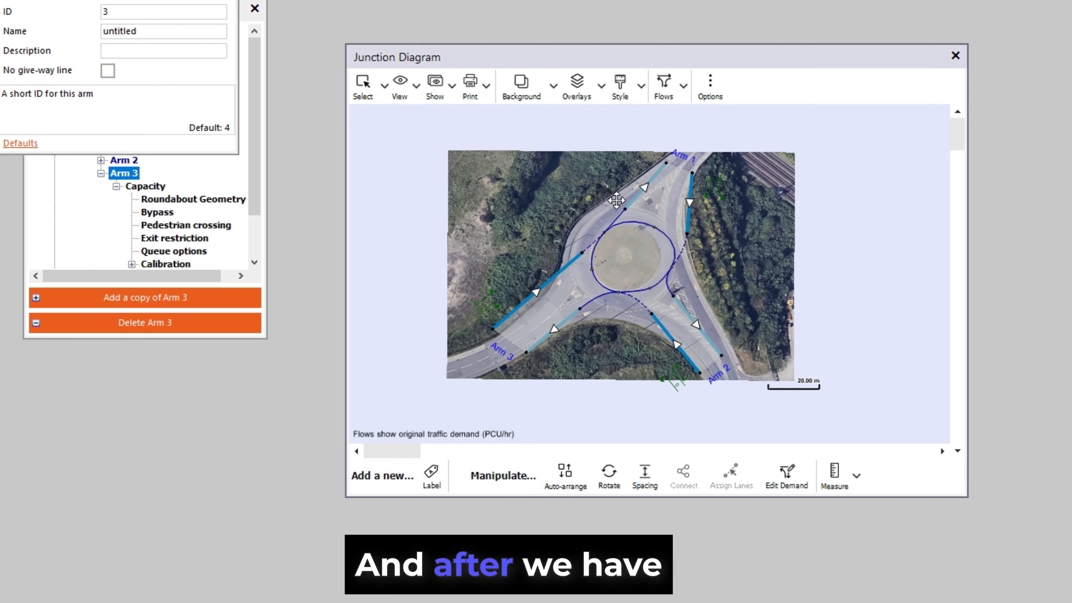
- Realign Arm 1's entry lane with the northern road and Arm 2's exit lane with the south-east road
left_click_drag(689, 233, 671, 221)
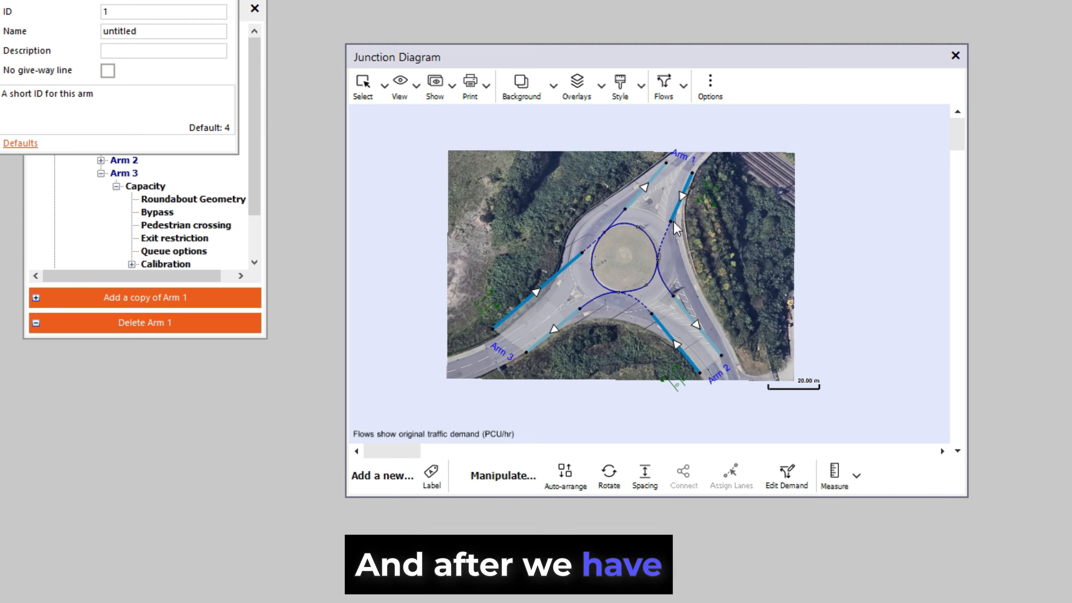
left_click_drag(701, 168, 697, 172)
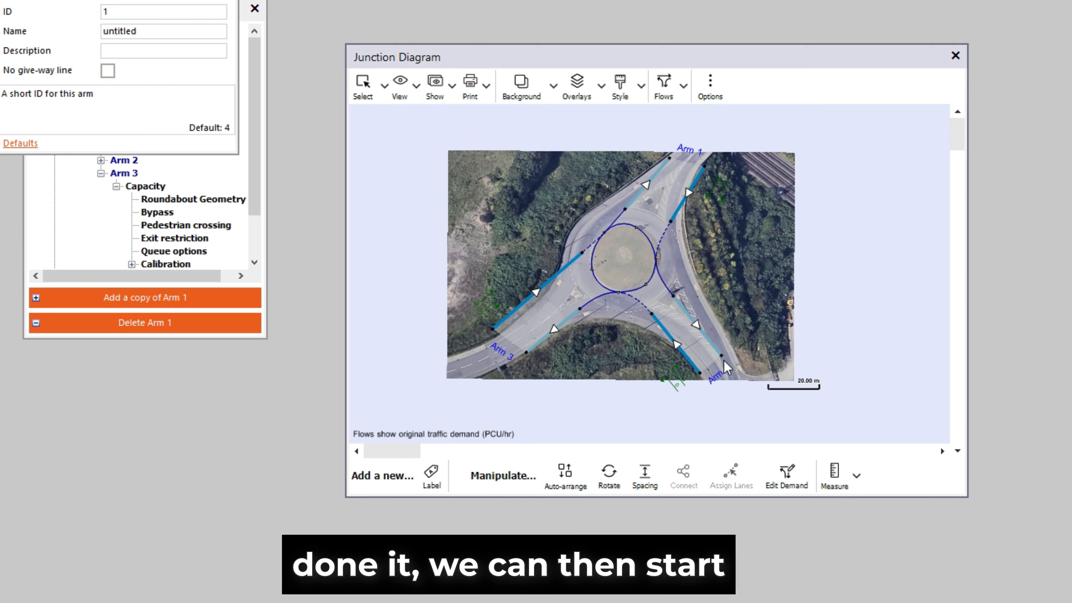
left_click_drag(722, 359, 733, 354)
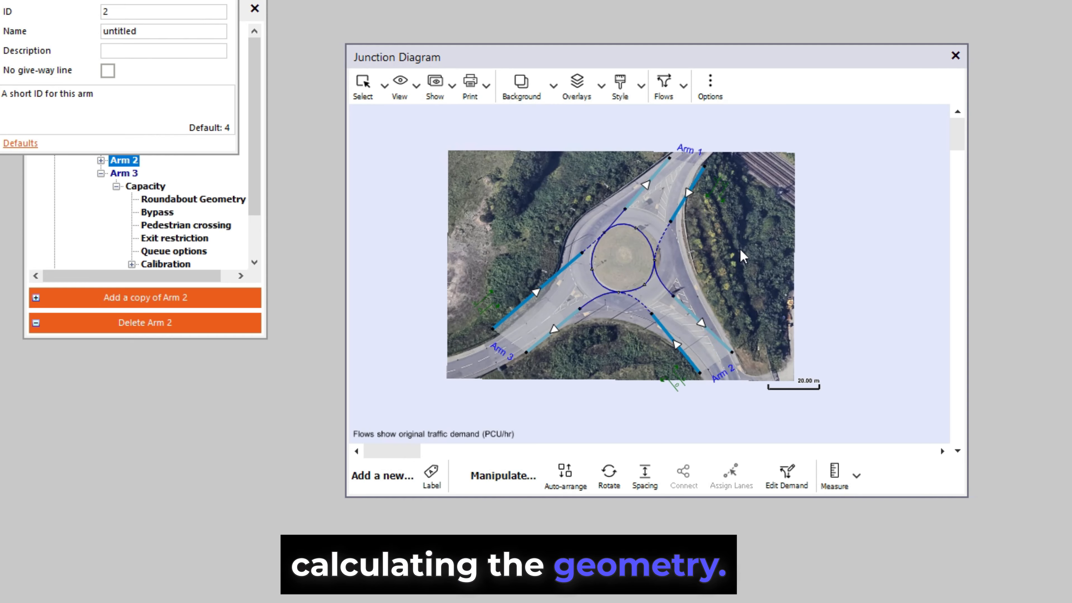
left_click_drag(675, 295, 677, 292)
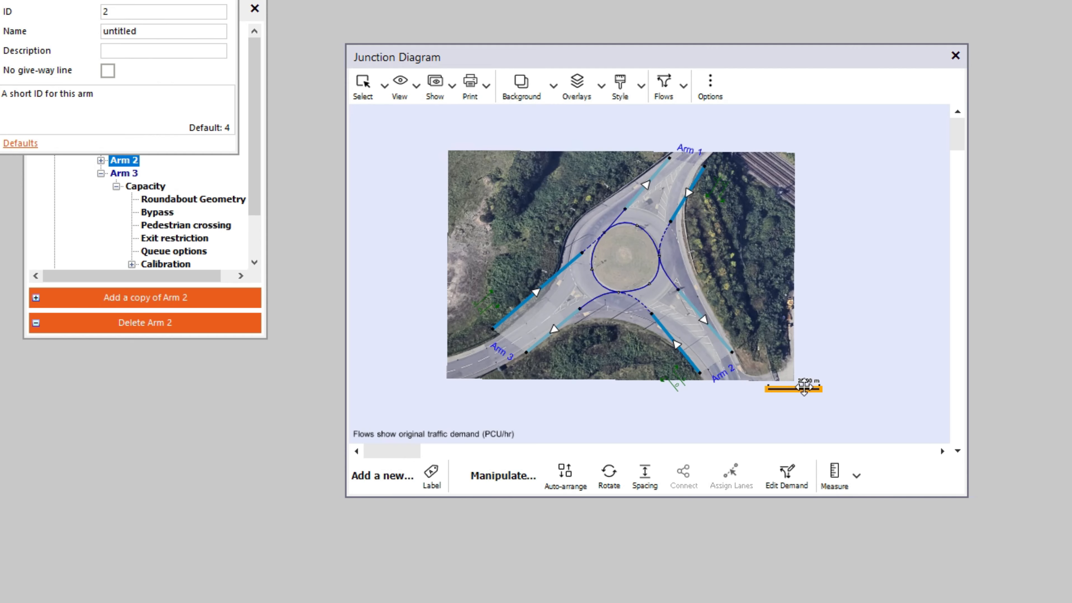
- Move the diagram's scale bar into the empty area beside the background image
left_click_drag(803, 386, 842, 350)
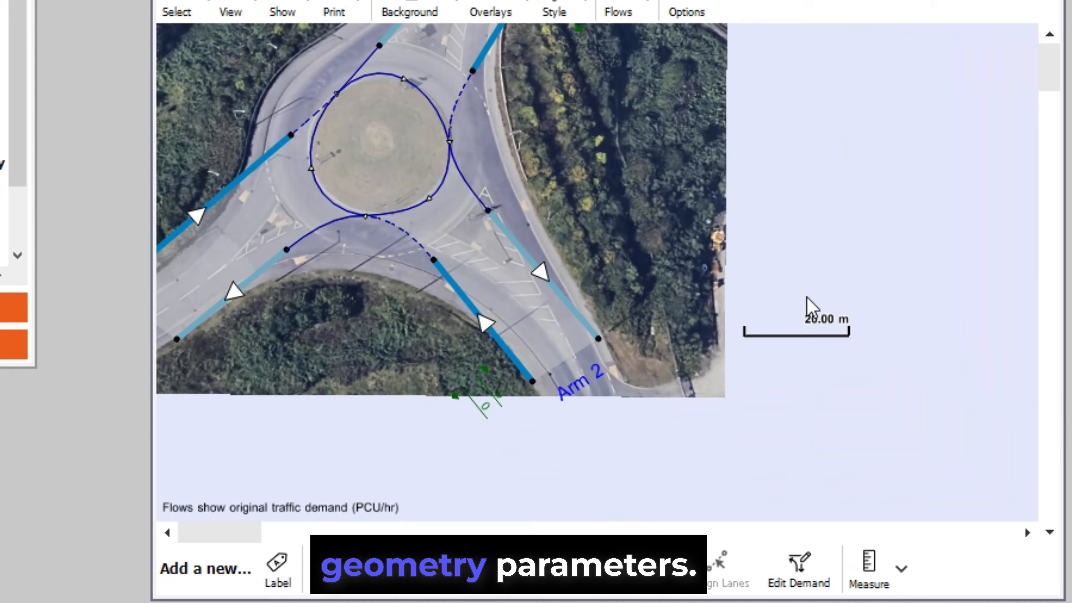
scroll(807, 298, "up", 2)
left_click_drag(952, 297, 814, 301)
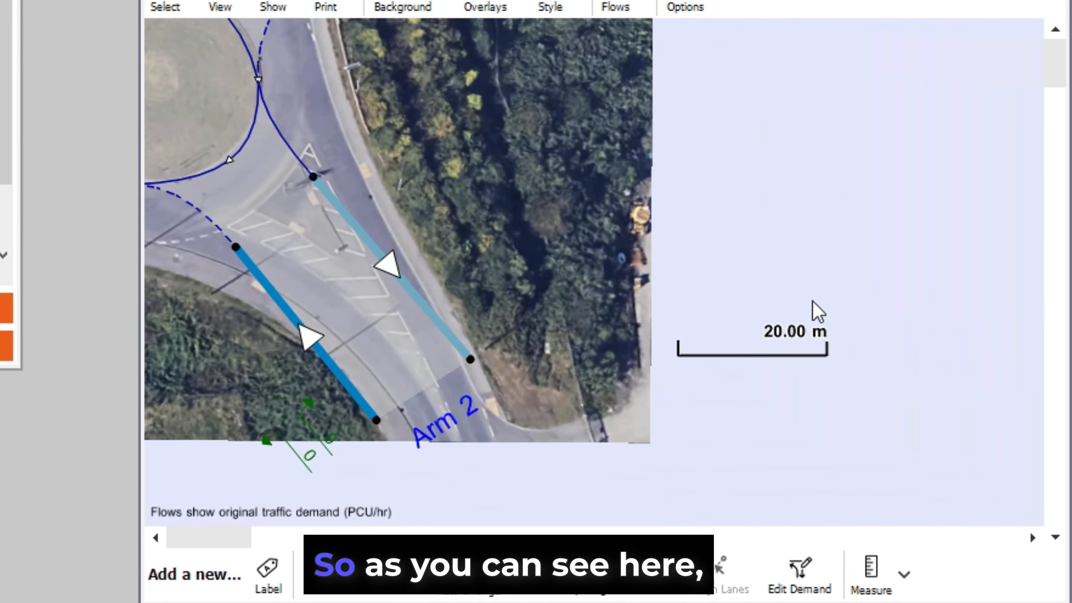
scroll(701, 307, "down", 1)
scroll(696, 314, "up", 1)
left_click_drag(696, 313, 755, 325)
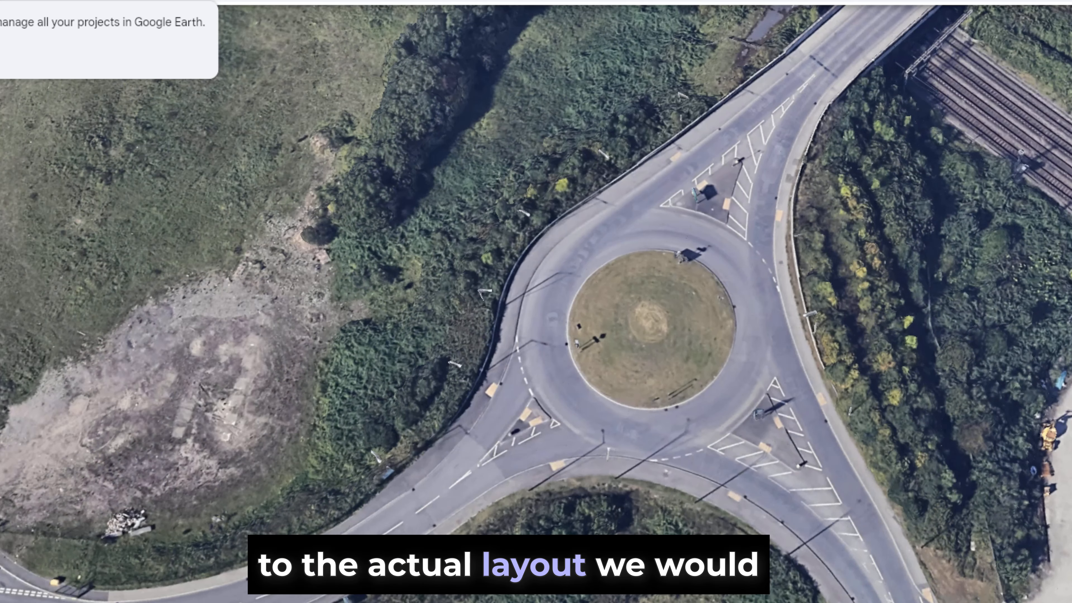
- In Google Earth, measure the distance between two dark marks along the north-west kerb of the south-west approach road
scroll(534, 481, "up", 1)
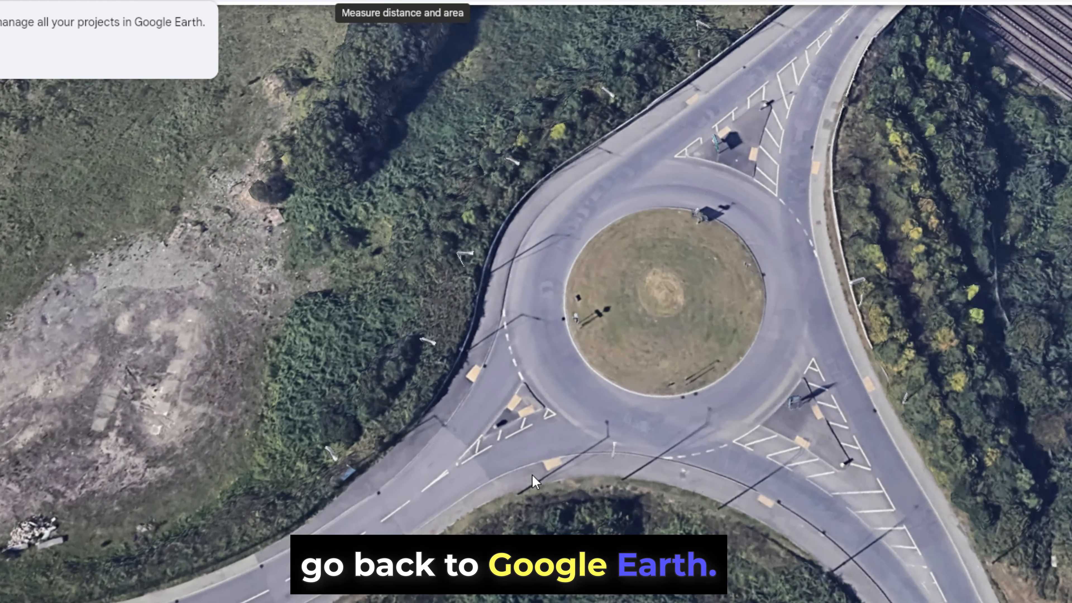
scroll(534, 480, "up", 3)
left_click_drag(555, 468, 756, 383)
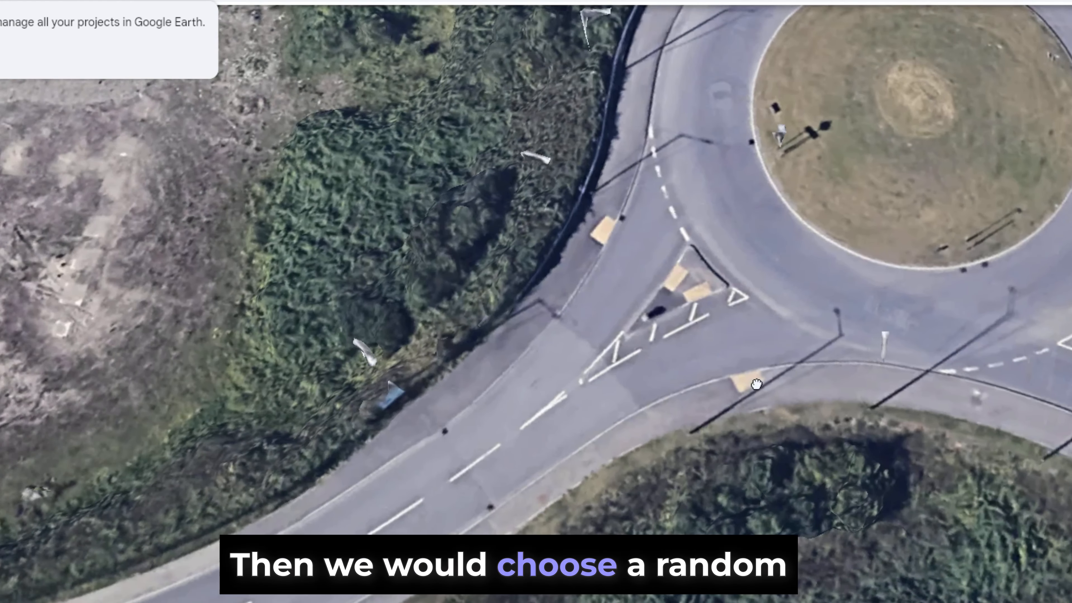
scroll(558, 405, "up", 5)
scroll(462, 445, "down", 3)
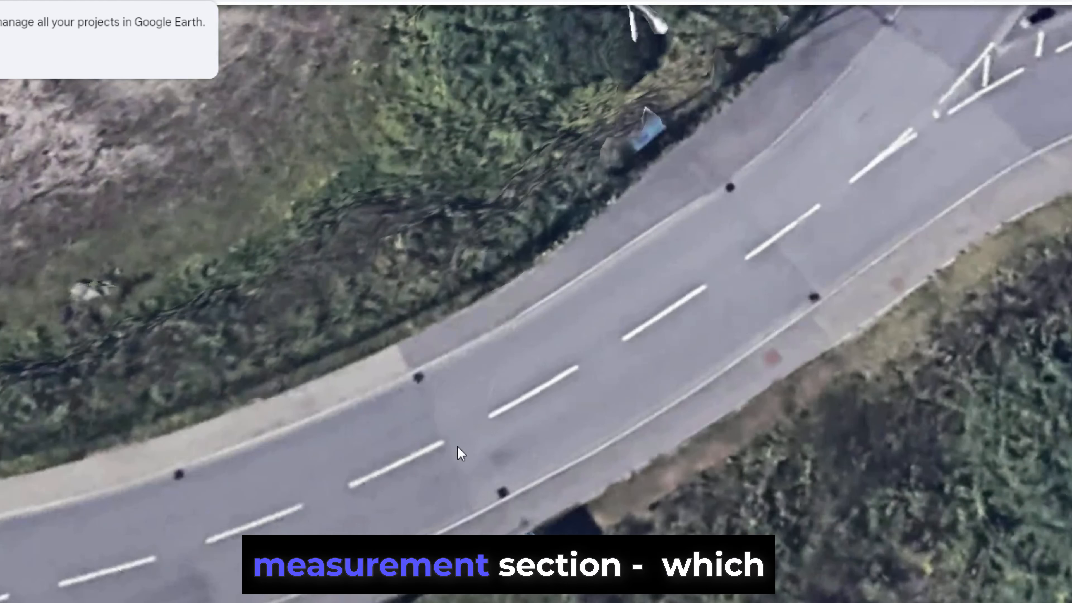
scroll(459, 450, "down", 2)
left_click_drag(453, 473, 466, 472)
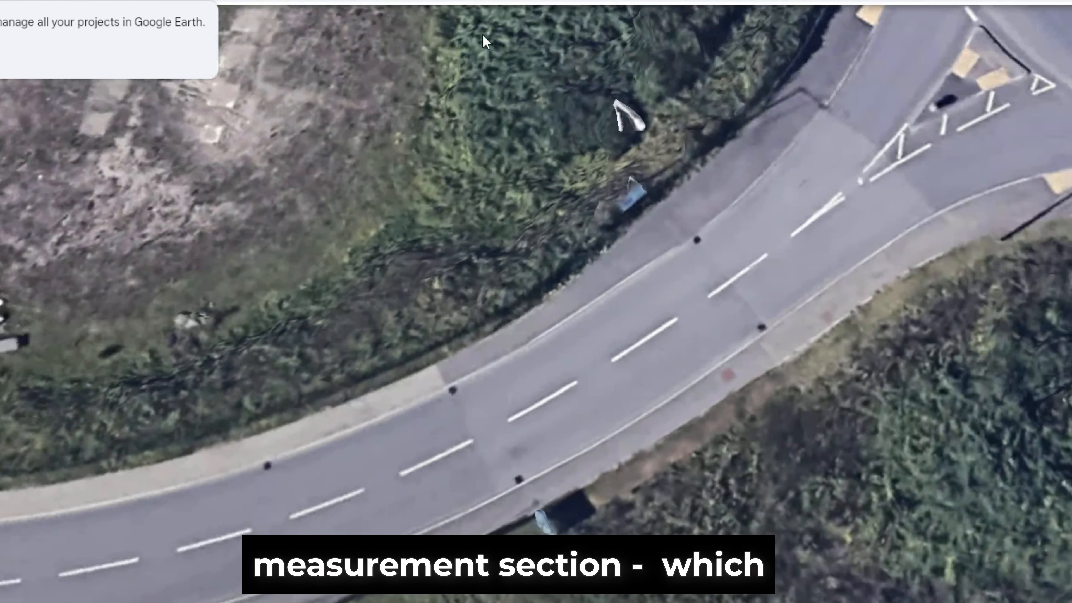
left_click(409, 1)
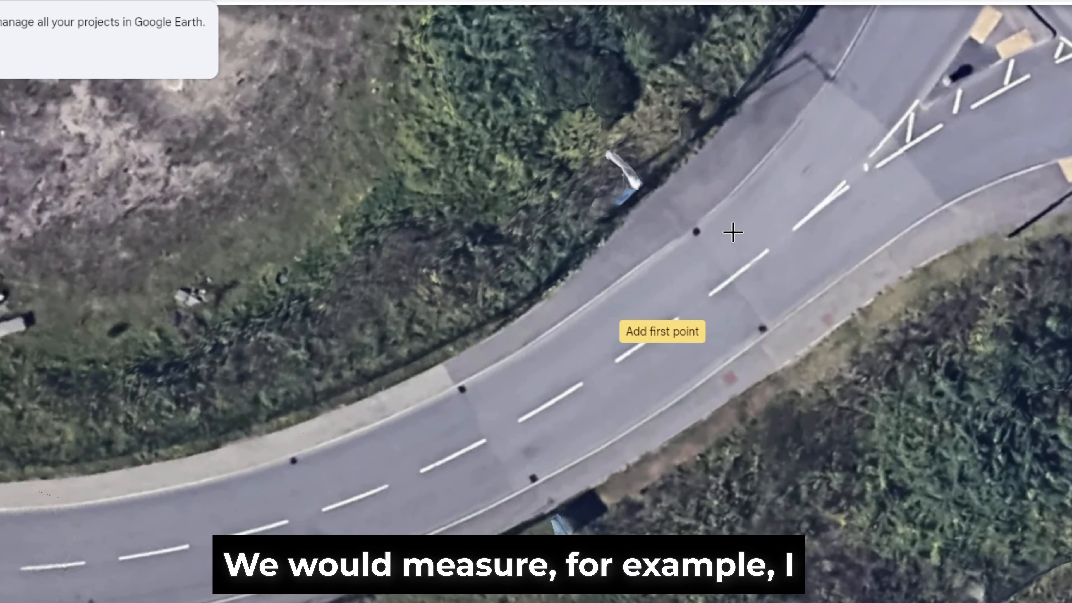
left_click(464, 387)
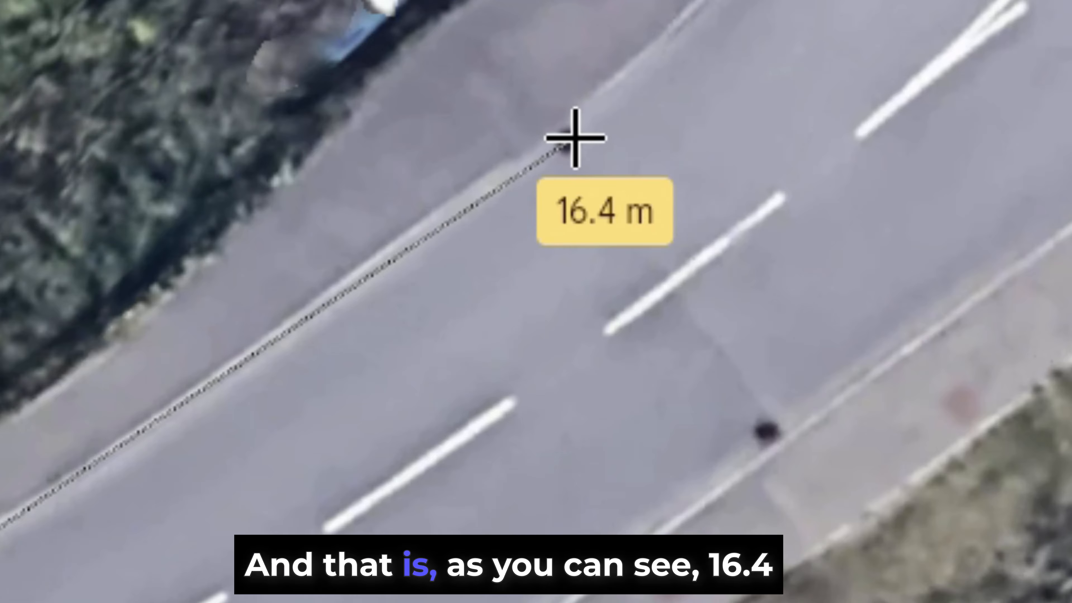
left_click(572, 141)
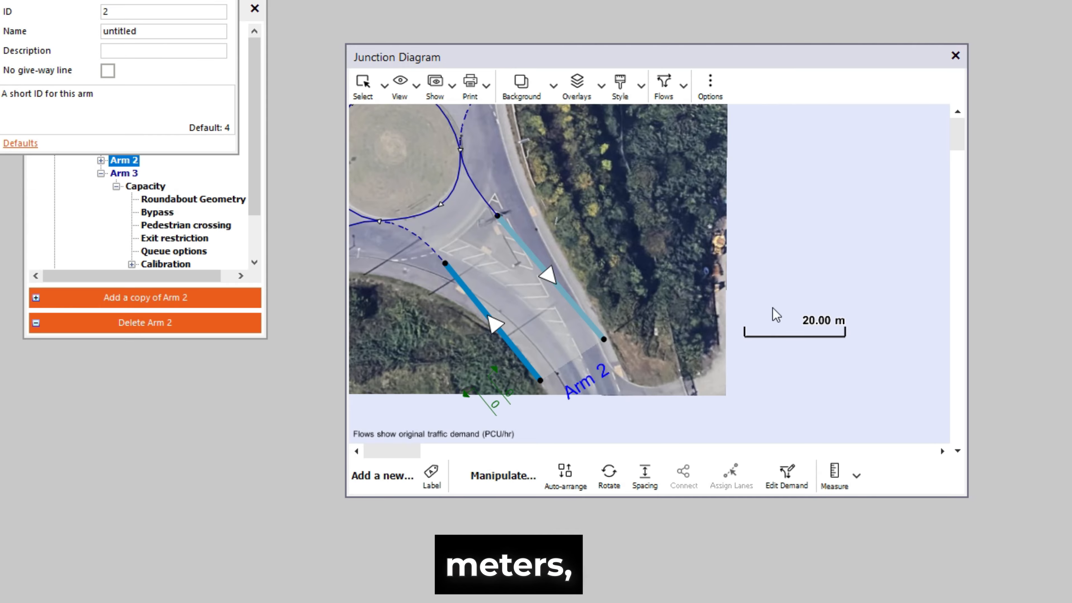
- Back in the junction diagram, move the scale bar from the empty area onto the Arm 3 approach road
scroll(780, 284, "down", 2)
scroll(746, 366, "up", 6)
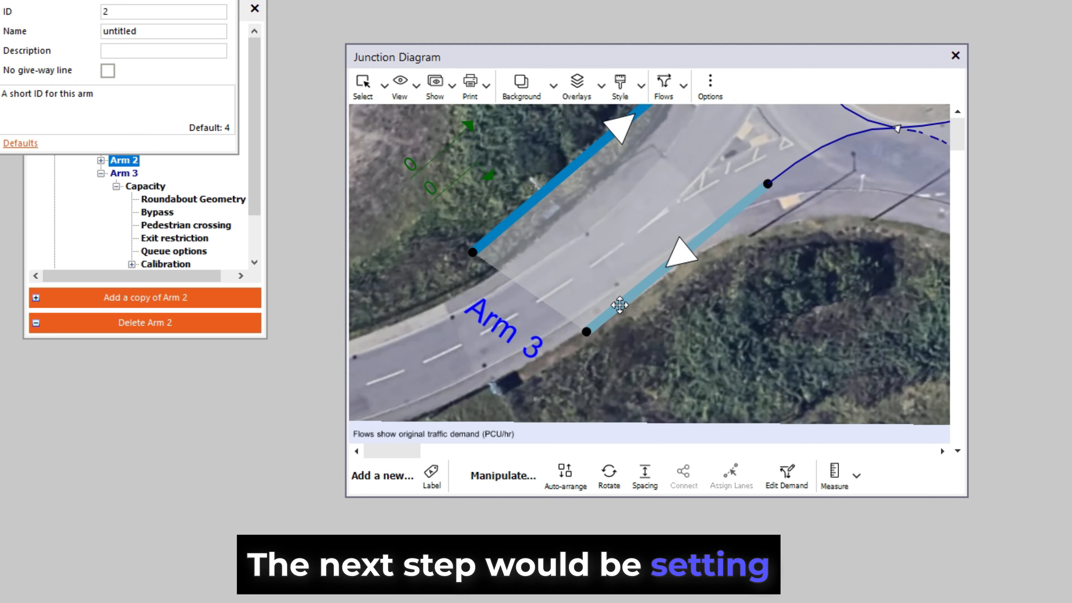
scroll(619, 304, "down", 4)
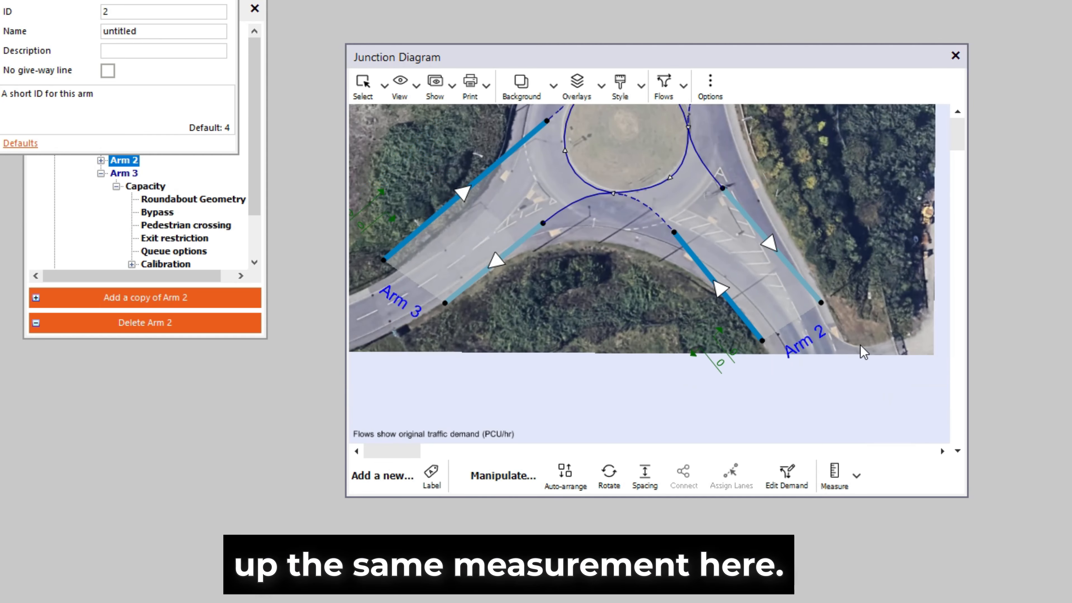
scroll(862, 342, "down", 1)
left_click_drag(900, 294, 880, 293)
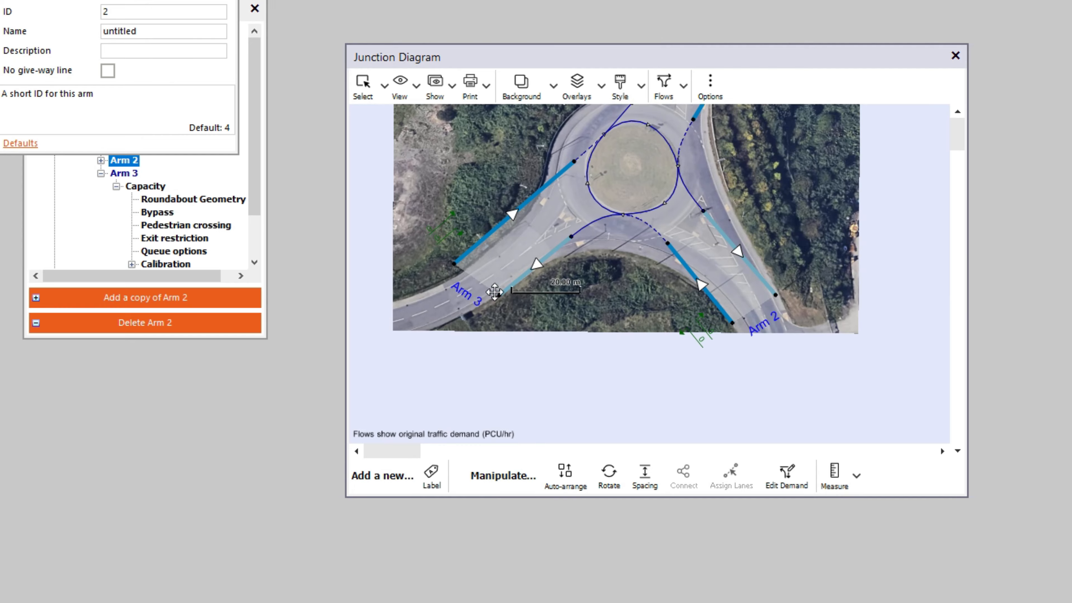
scroll(431, 294, "up", 3)
left_click_drag(447, 297, 808, 303)
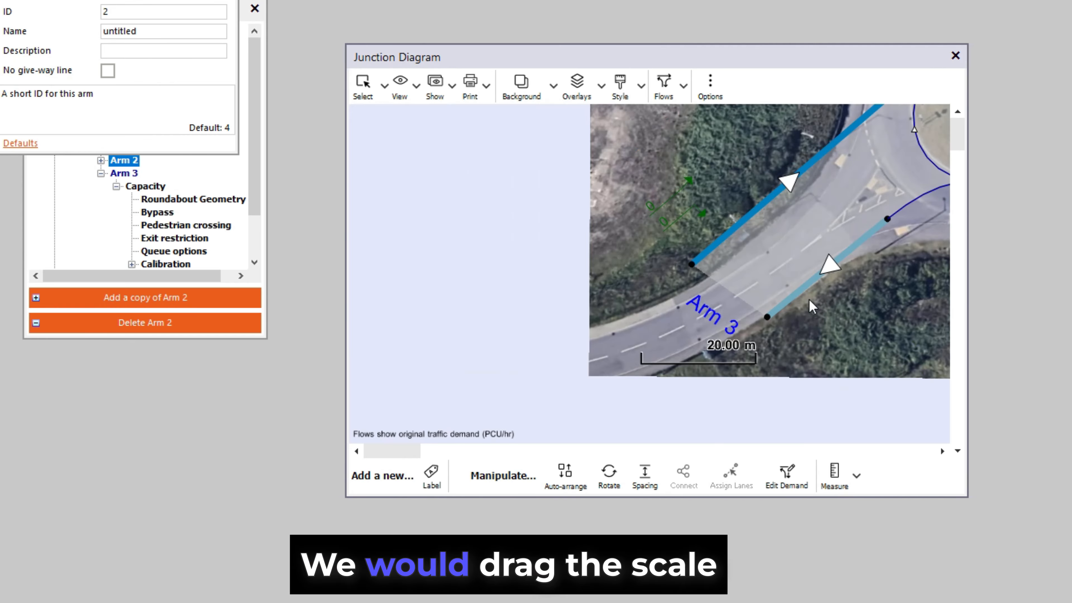
- Align both ends of the scale bar with the same two dark kerb marks on Arm 3 that were measured in Google Earth
scroll(658, 314, "up", 1)
scroll(659, 314, "up", 3)
left_click_drag(707, 300, 588, 239)
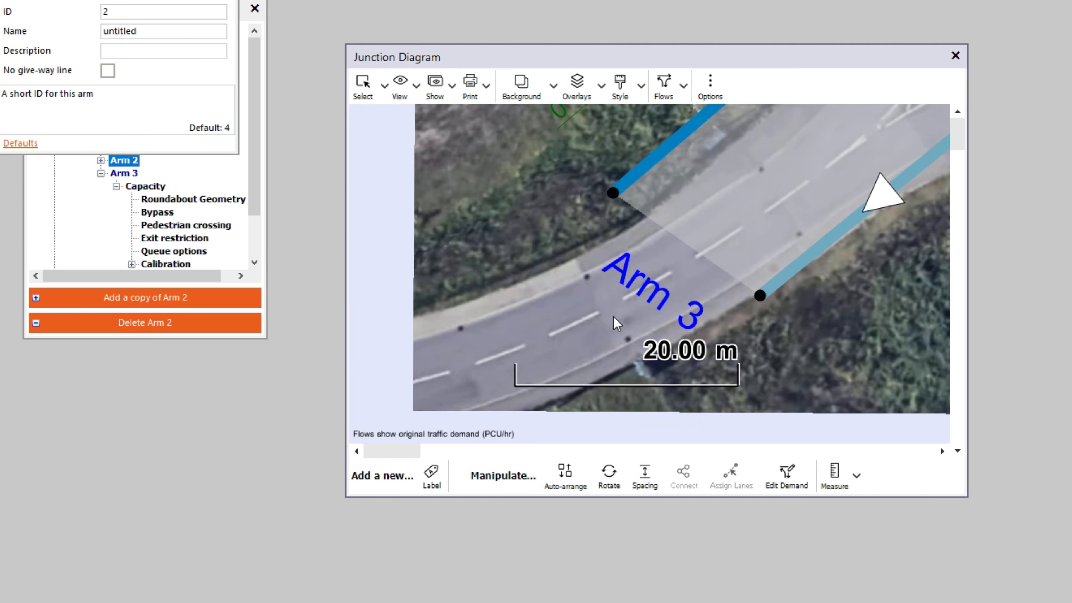
left_click_drag(632, 386, 700, 277)
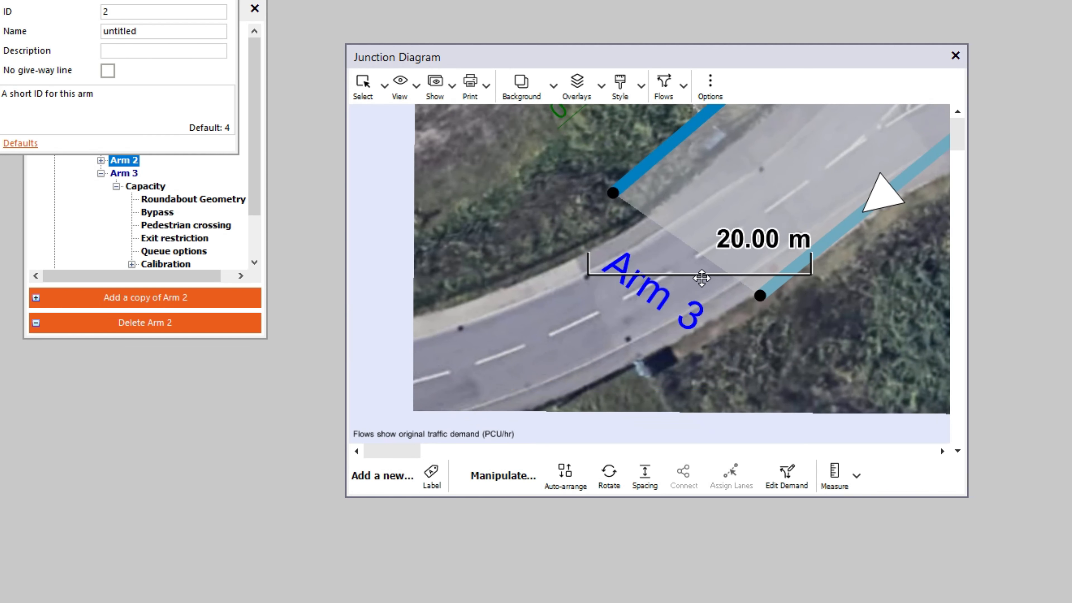
left_click_drag(810, 275, 761, 170)
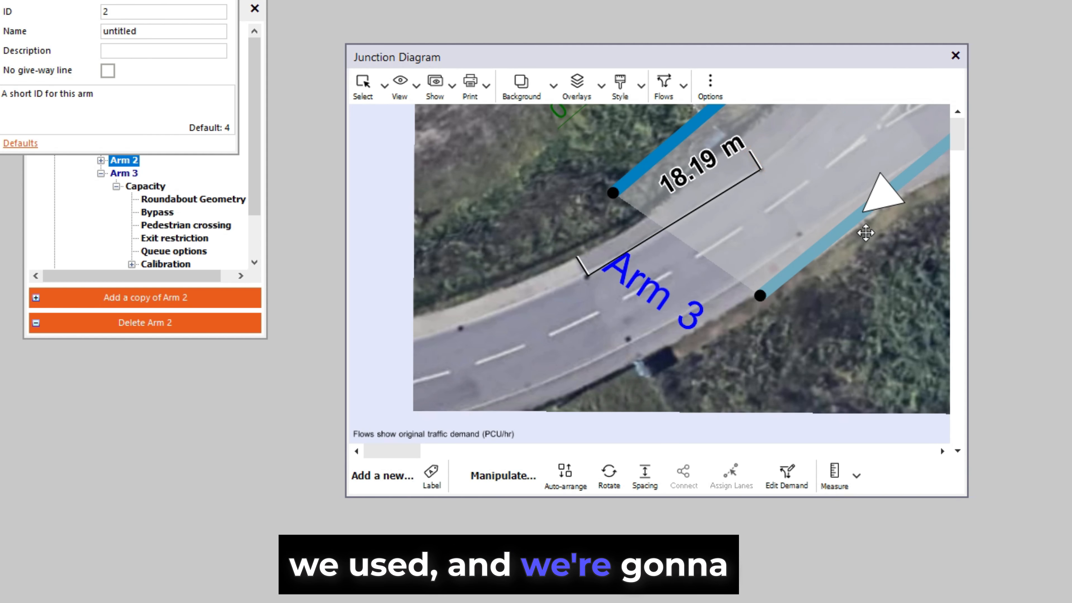
- Check the scale bar against the line measured in Google Earth and set its length to 16.4 m
mouse_move(342, 602)
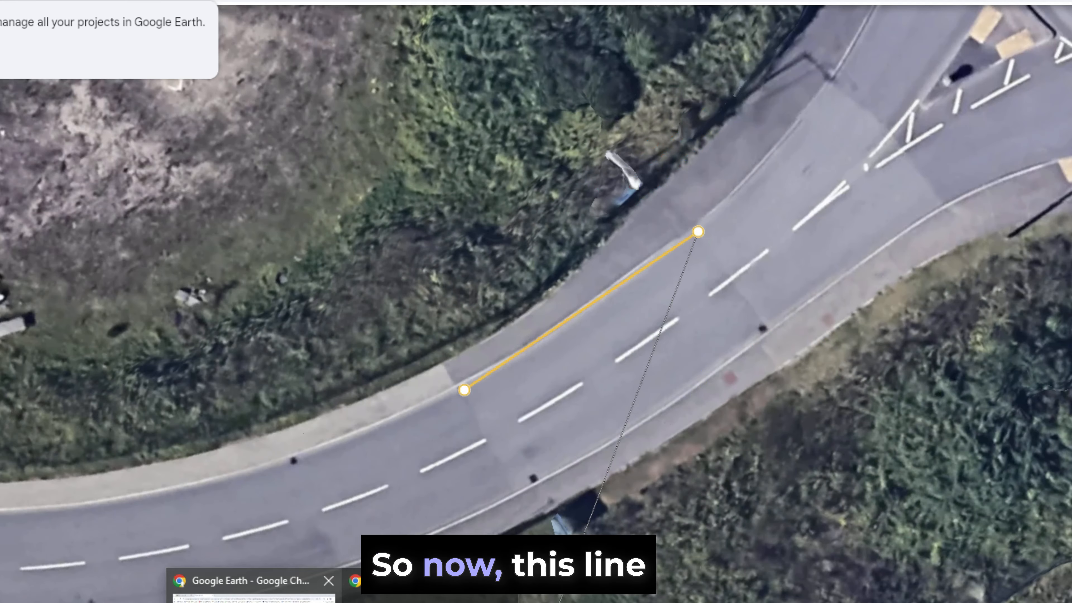
left_click(253, 587)
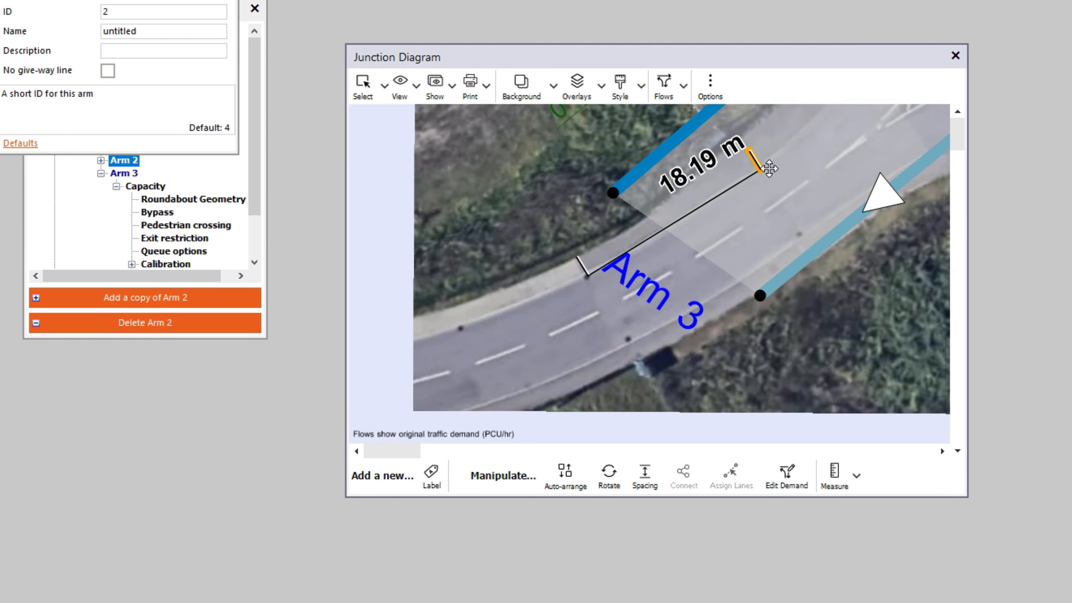
double_click(700, 204)
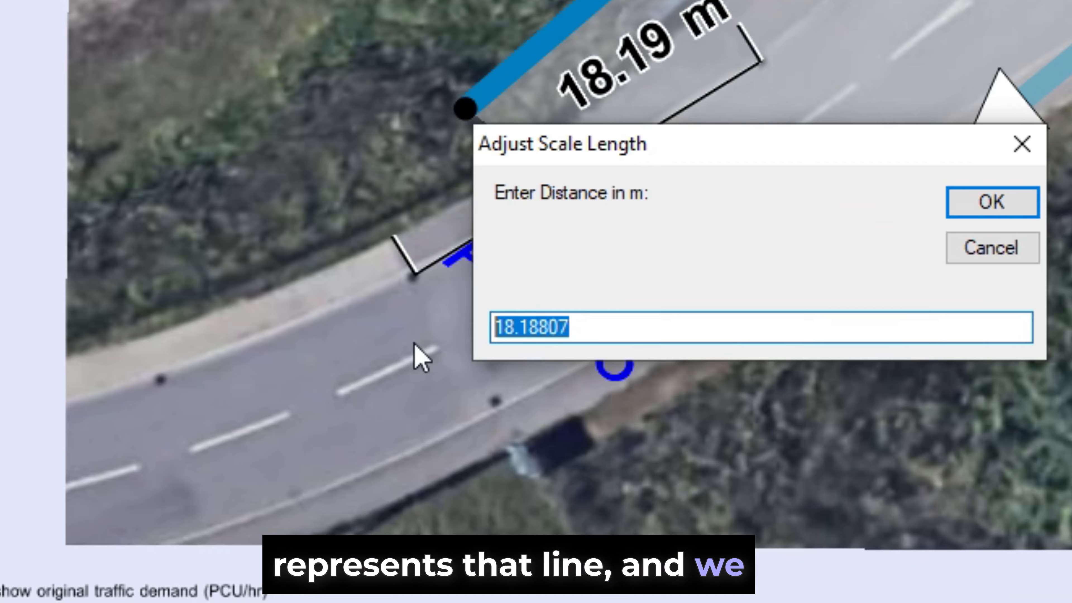
type("16.4")
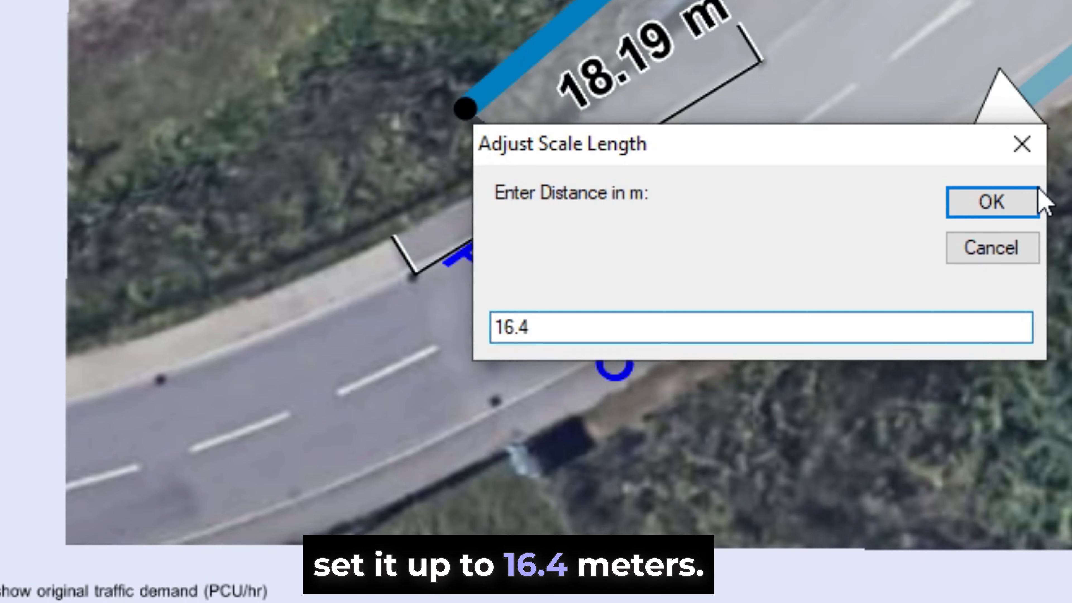
left_click(1037, 198)
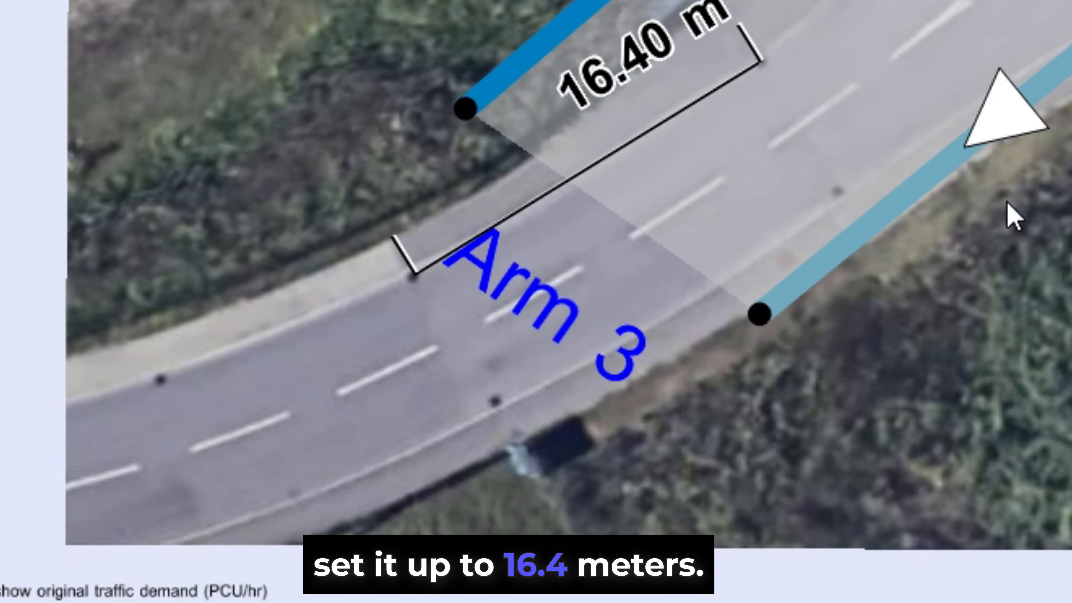
- Move the scale bar off the aerial image into the empty space below and make it horizontal, about 13.77 m long
scroll(902, 337, "down", 5)
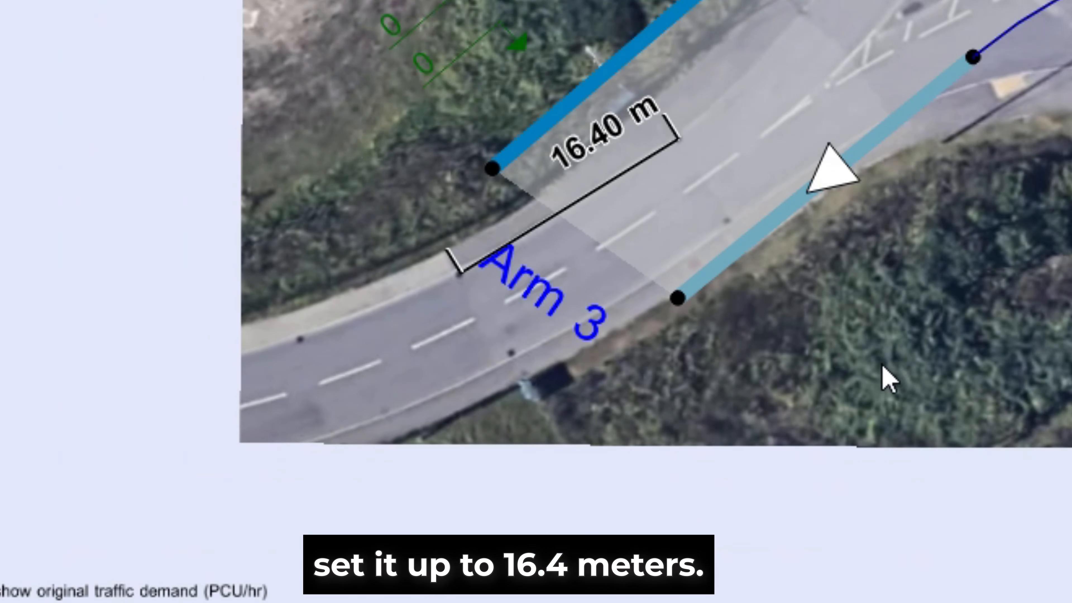
left_click_drag(585, 224, 1053, 407)
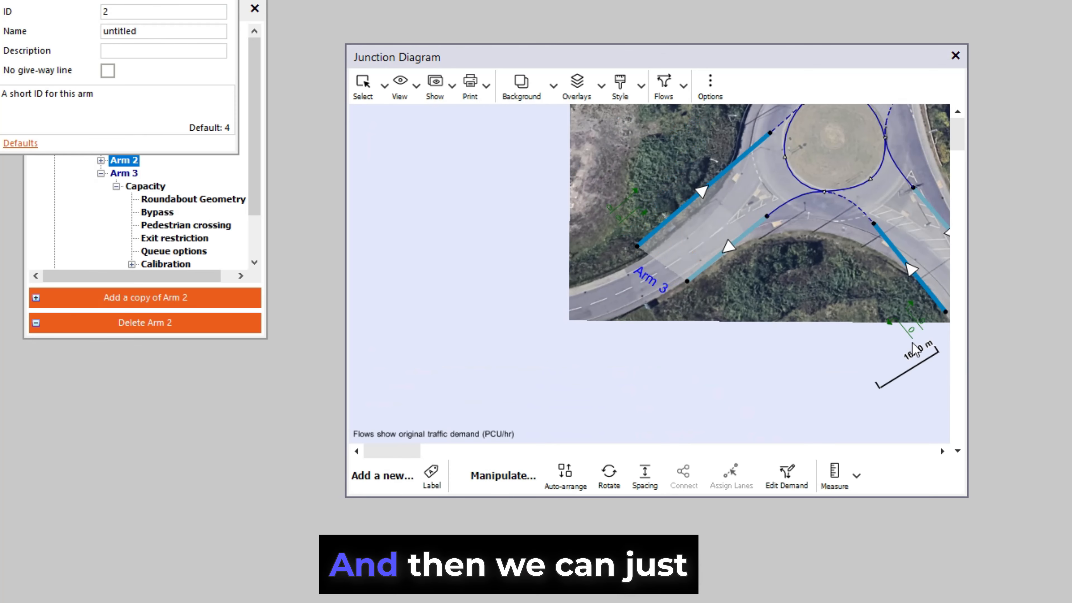
left_click_drag(912, 350, 900, 325)
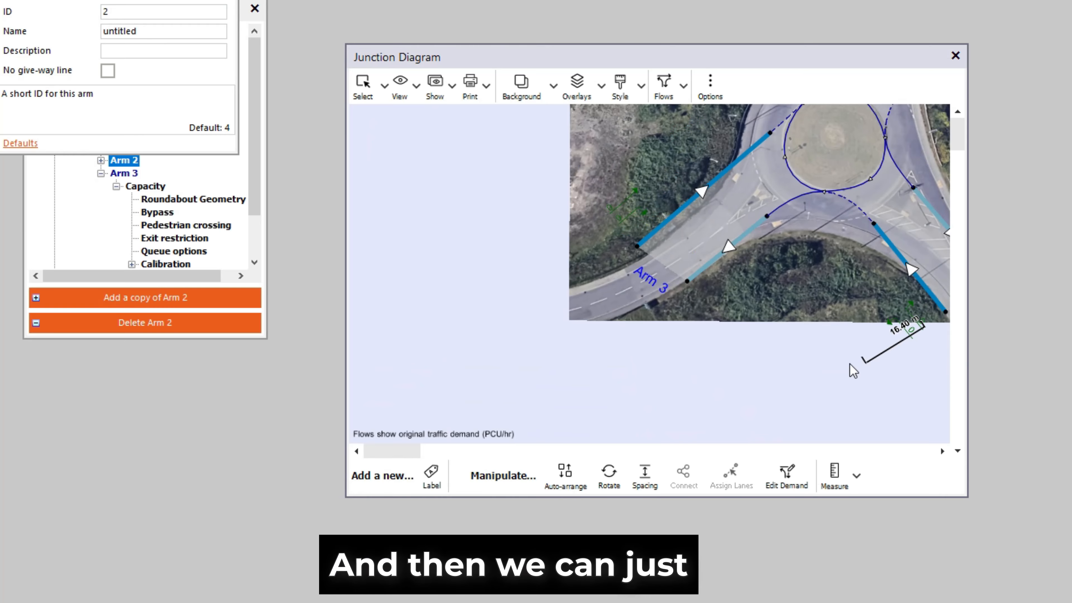
left_click(940, 451)
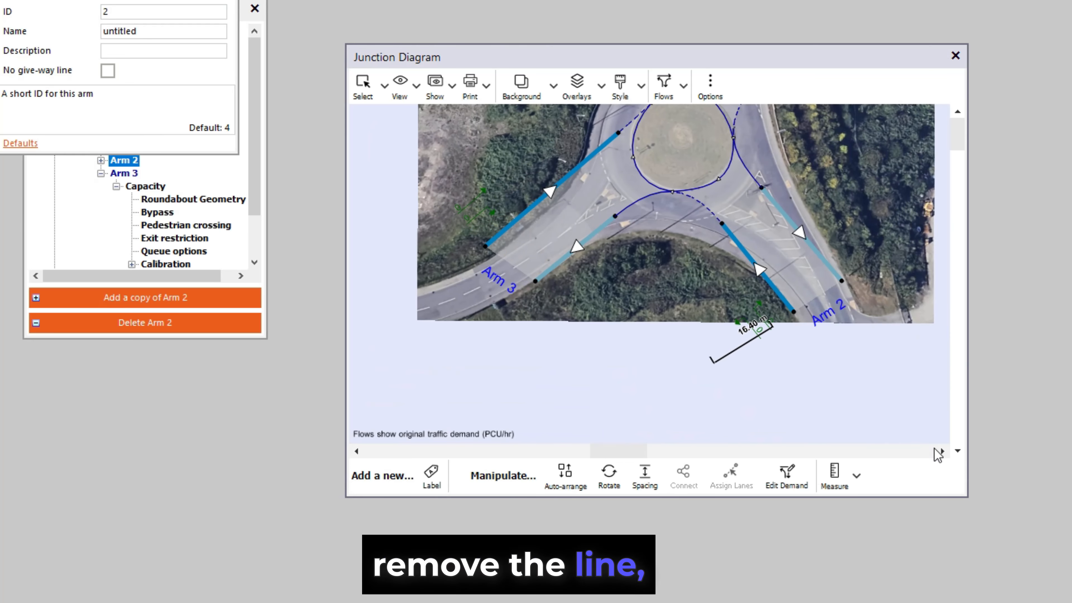
left_click_drag(694, 324, 885, 366)
scroll(521, 341, "up", 7)
scroll(519, 340, "down", 9)
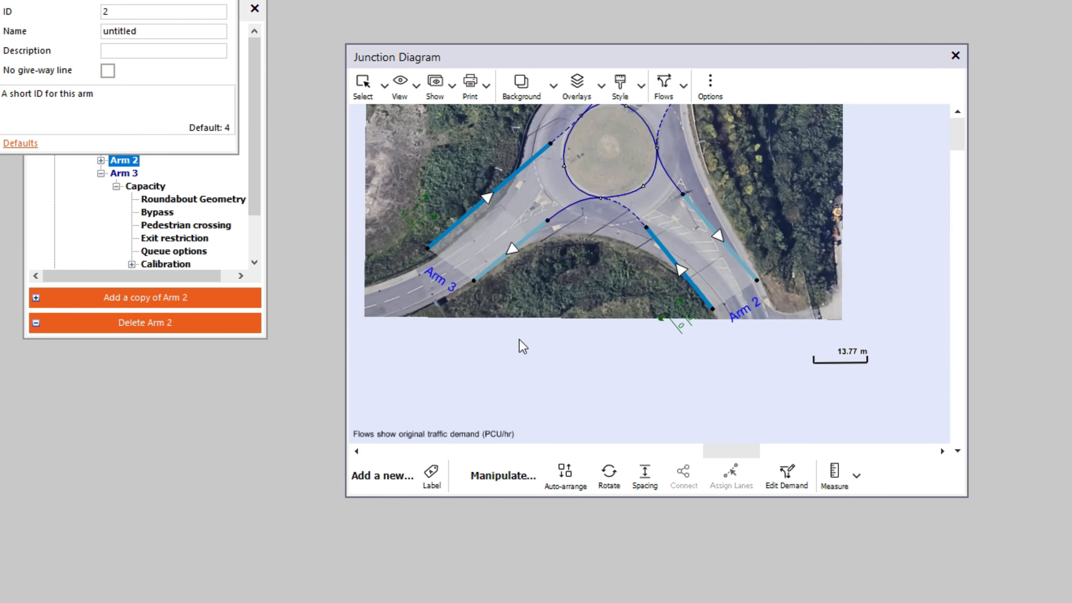
scroll(685, 225, "up", 3)
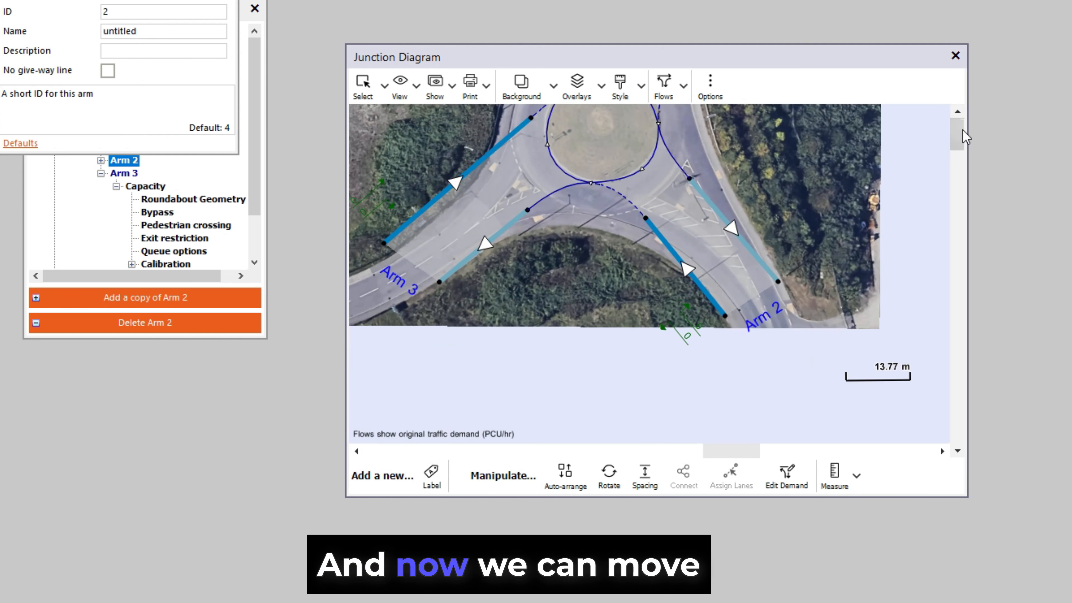
scroll(650, 275, "up", 8)
scroll(801, 296, "down", 12)
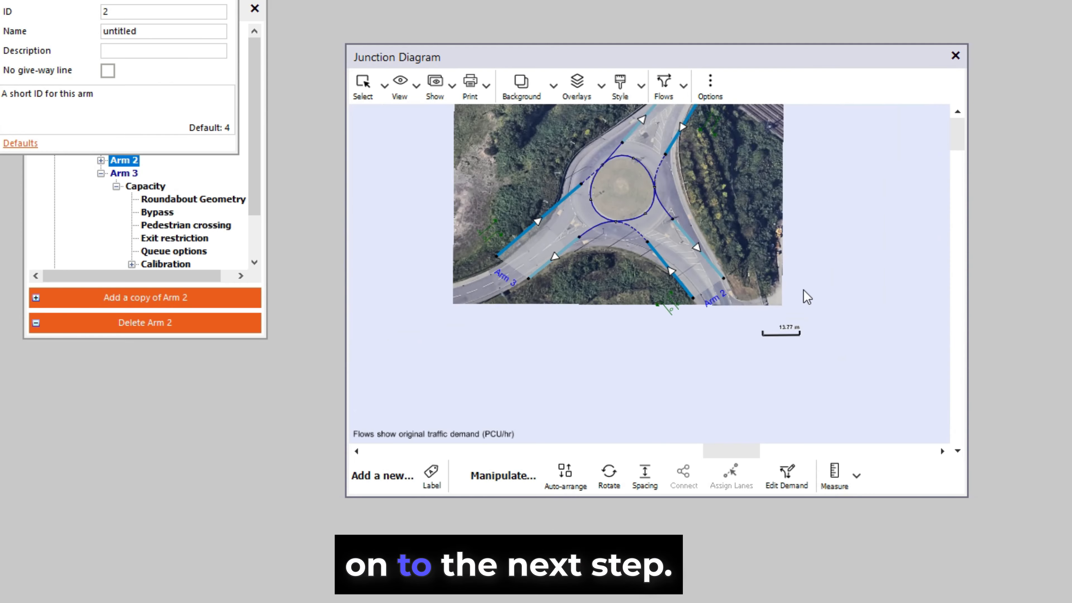
scroll(818, 214, "up", 2)
scroll(815, 213, "down", 4)
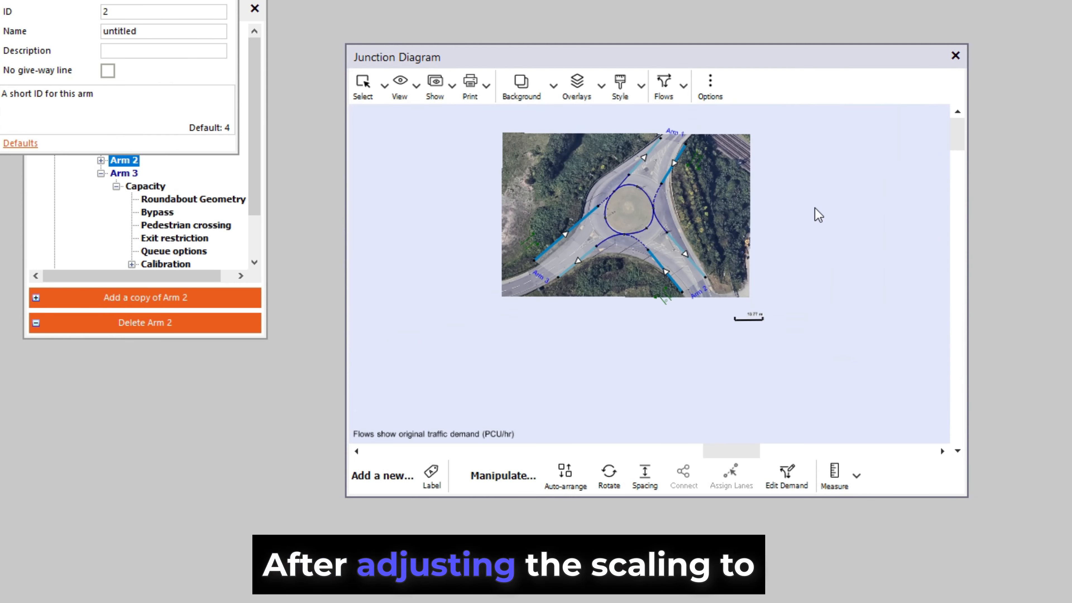
scroll(798, 207, "up", 3)
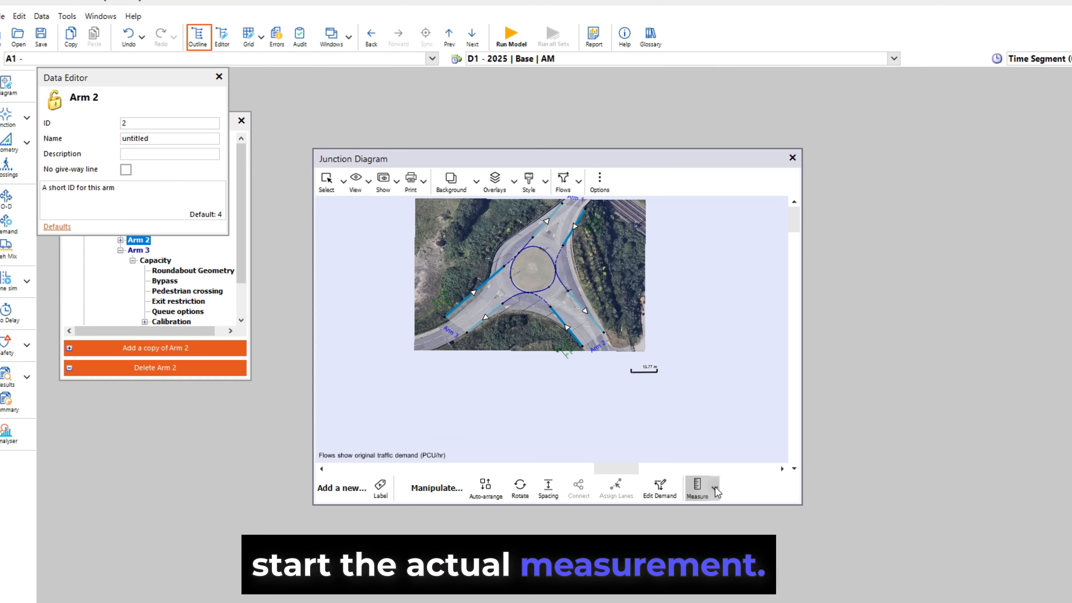
- Start the Measure mode for Arm 2's roundabout geometry and move the geometry editor over the data outline
left_click(856, 478)
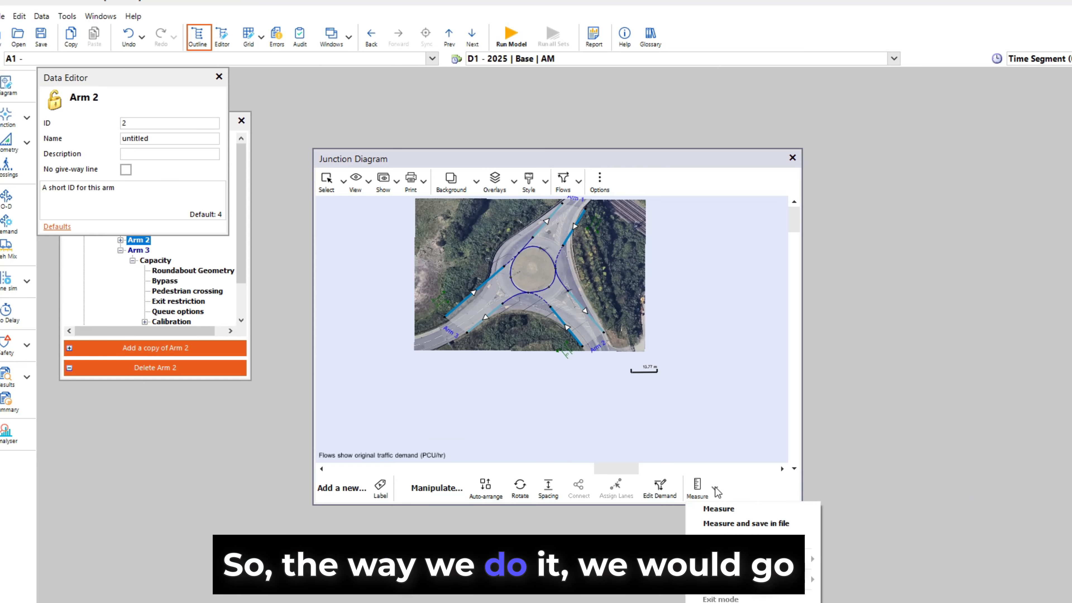
left_click(719, 509)
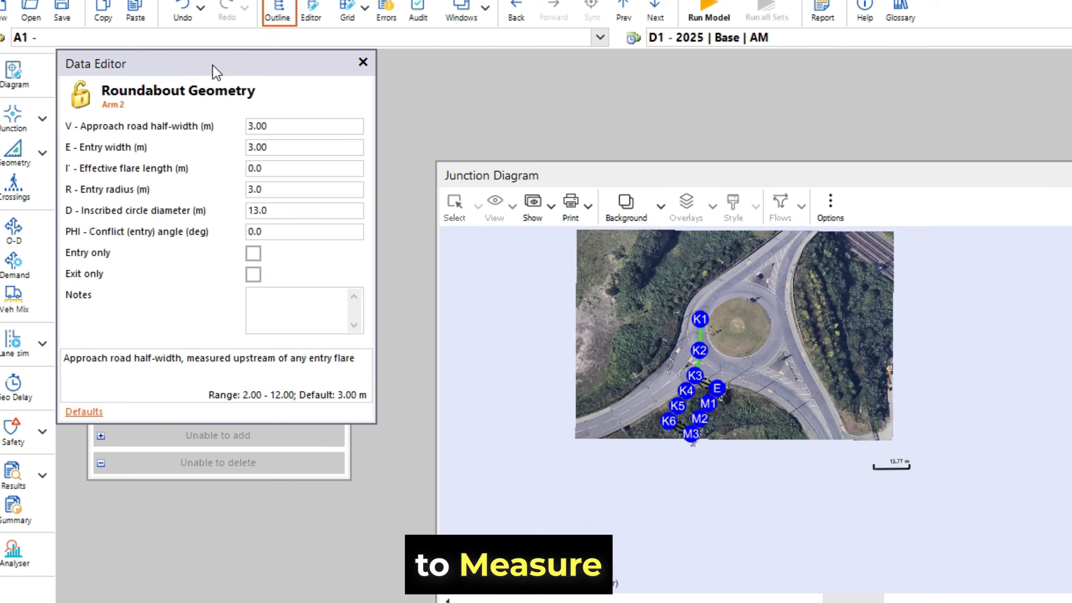
left_click_drag(148, 90, 211, 221)
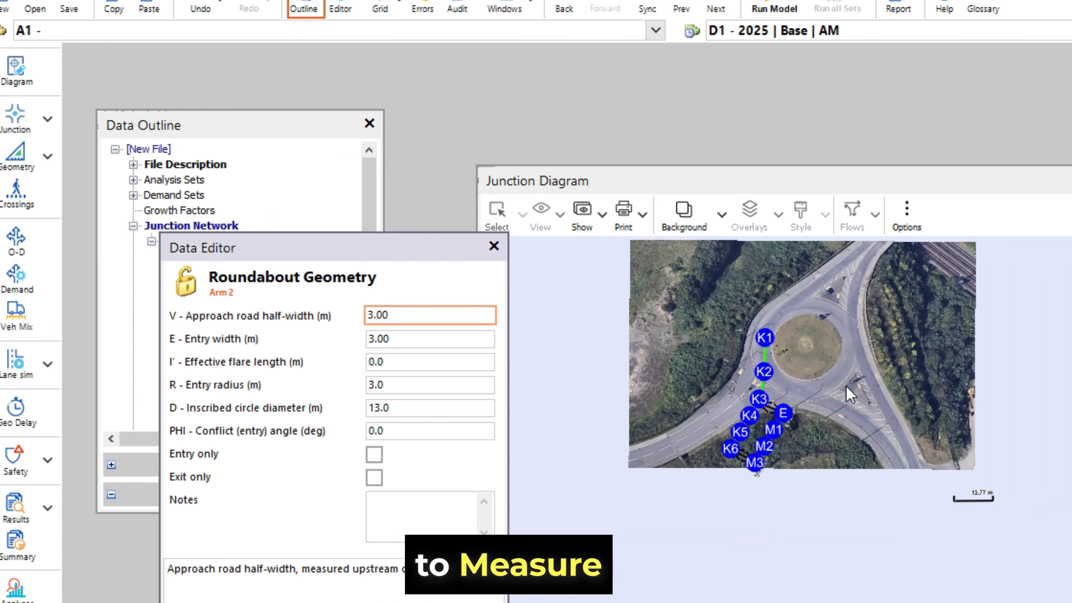
scroll(851, 394, "up", 2)
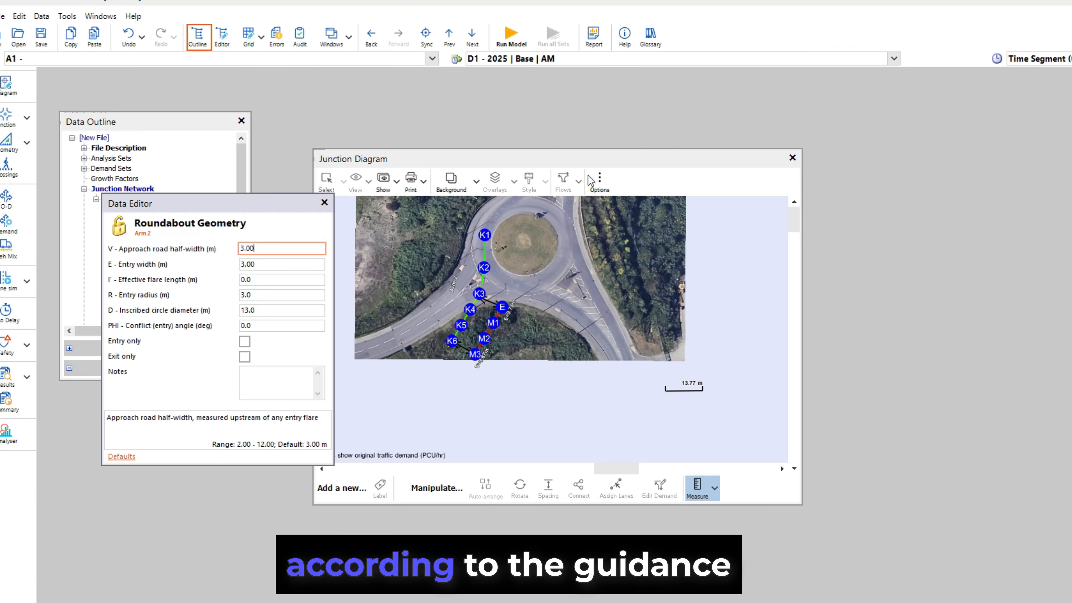
- Open the user guide and examine its guidance on measuring the entry radius and inscribed circle diameter of standard roundabouts
left_click(632, 42)
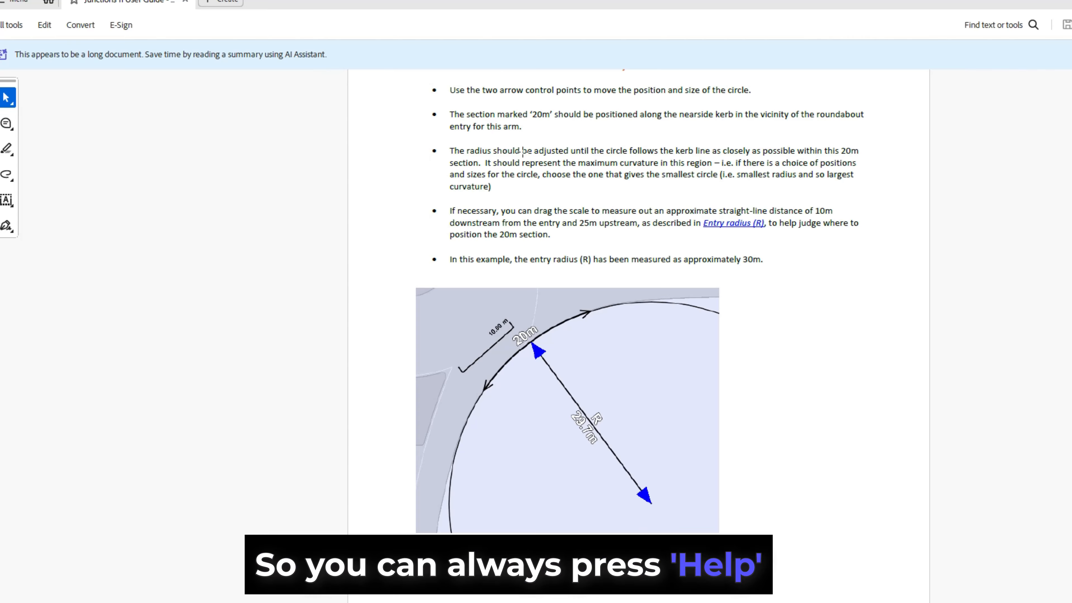
scroll(667, 292, "up", 4)
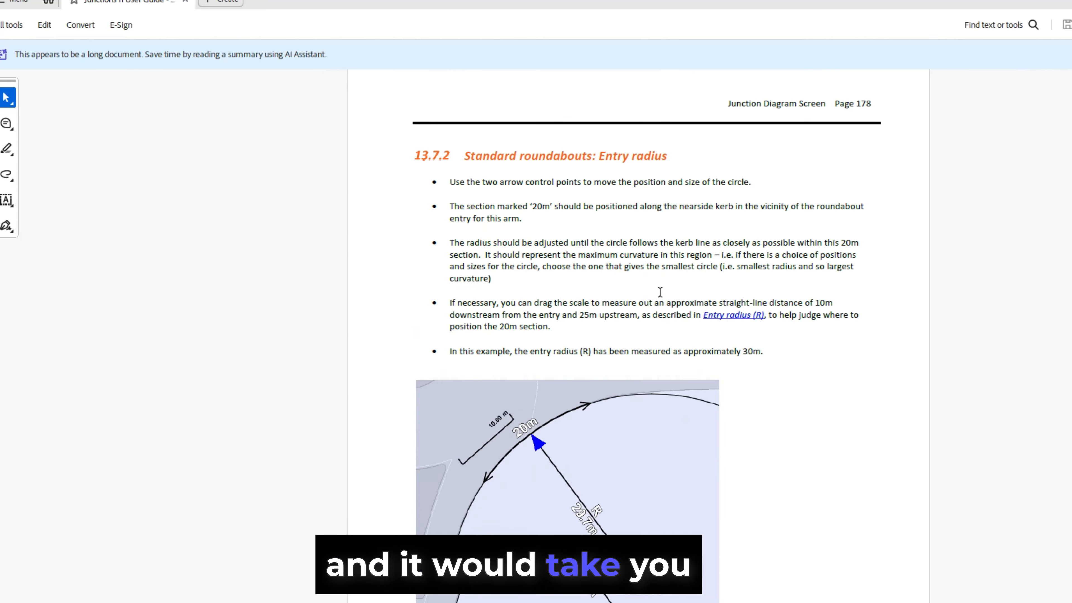
scroll(650, 296, "down", 12)
scroll(651, 299, "down", 6)
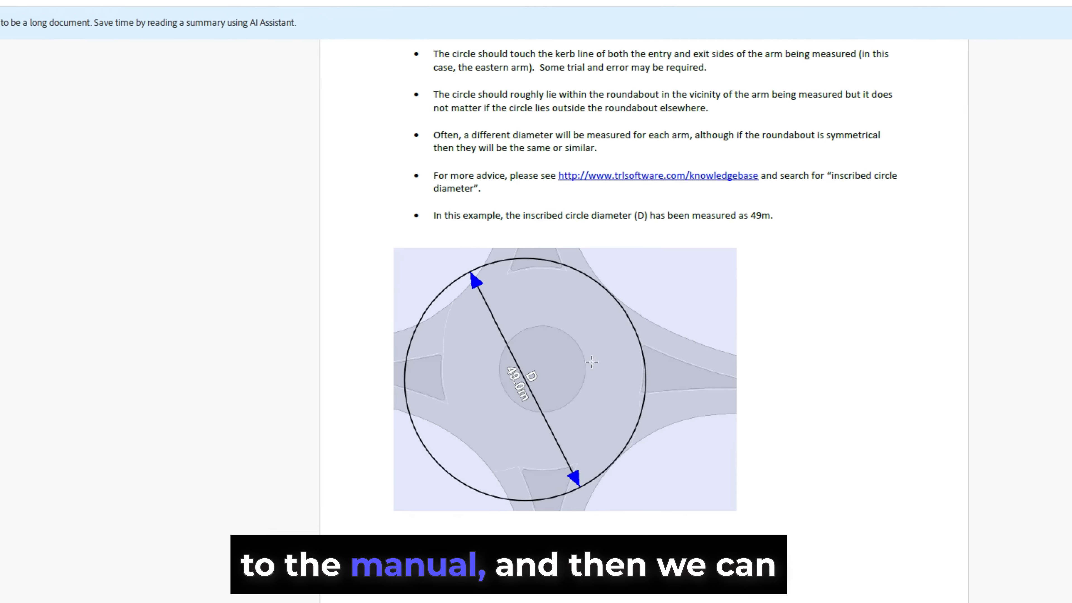
- Examine the user guide's section 13.7.1 on positioning points for approach half-width, entry width and flare length at standard roundabouts
scroll(650, 300, "up", 10)
scroll(589, 356, "up", 10)
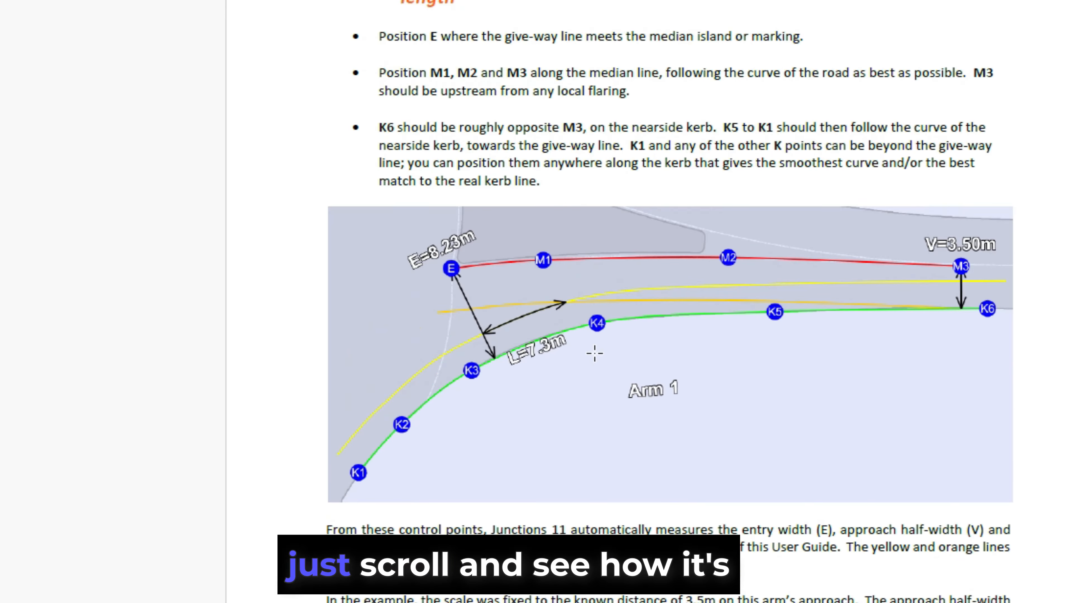
scroll(693, 266, "up", 1)
scroll(399, 211, "down", 2)
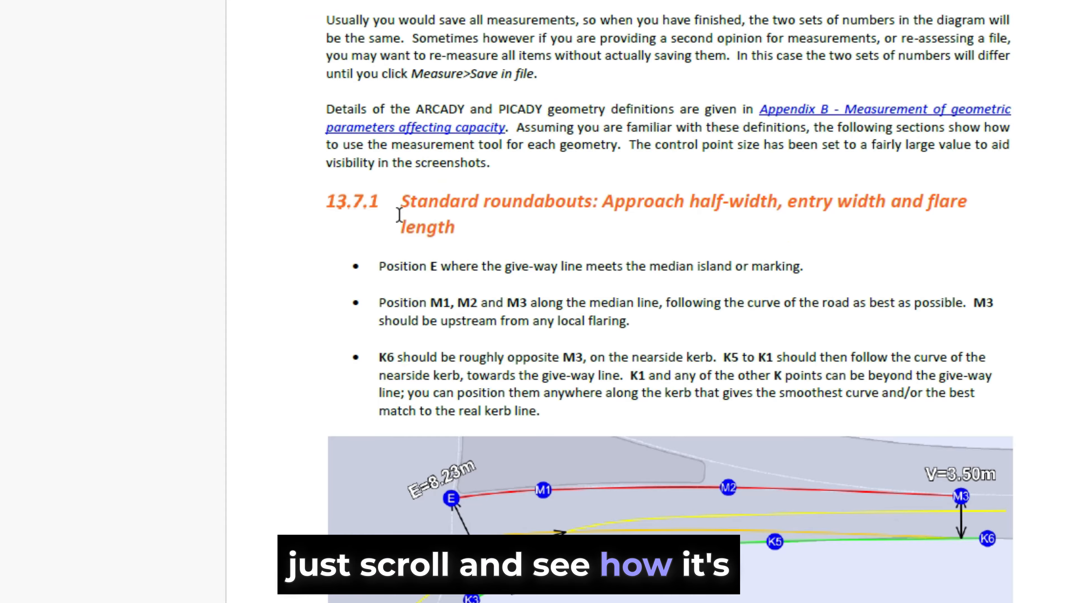
left_click_drag(407, 197, 597, 199)
left_click(595, 260)
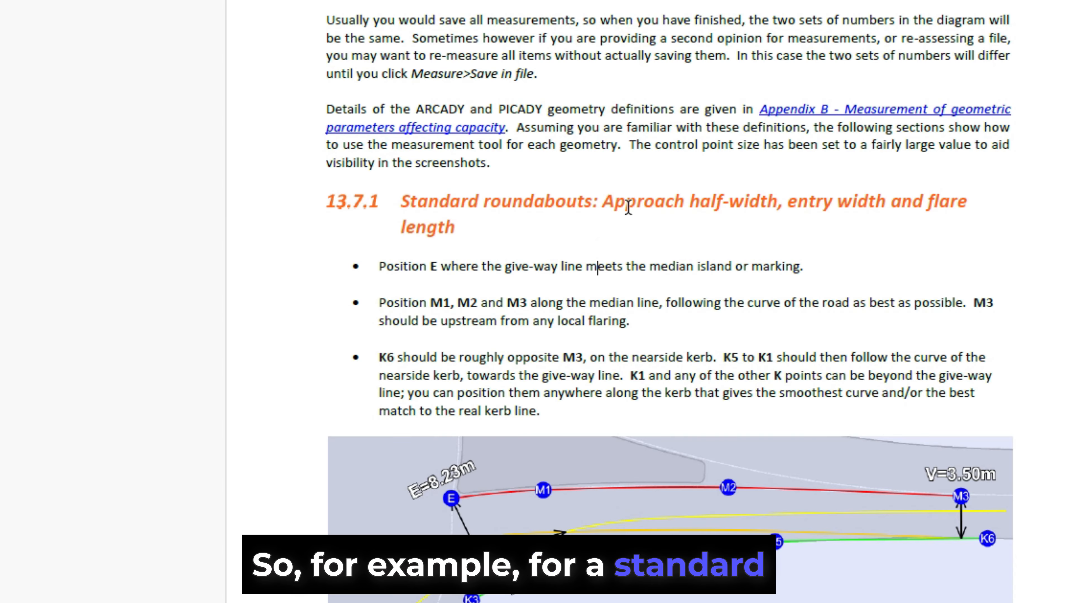
scroll(685, 372, "down", 2)
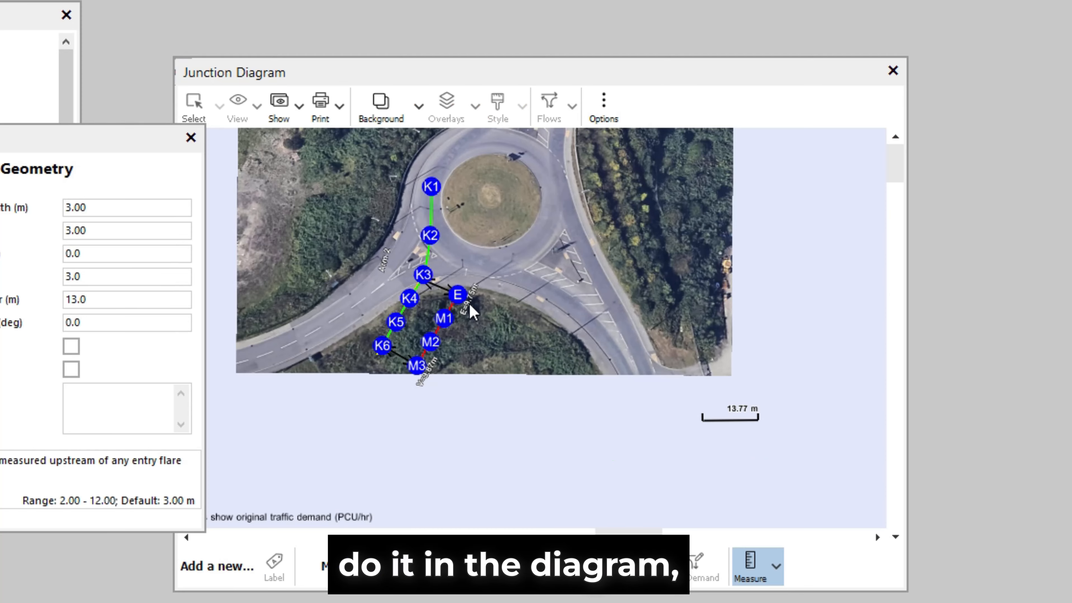
- Place Arm 2's point E where the give-way line meets the median island and set K1 to K6 along the nearside kerb
left_click_drag(466, 292, 555, 251)
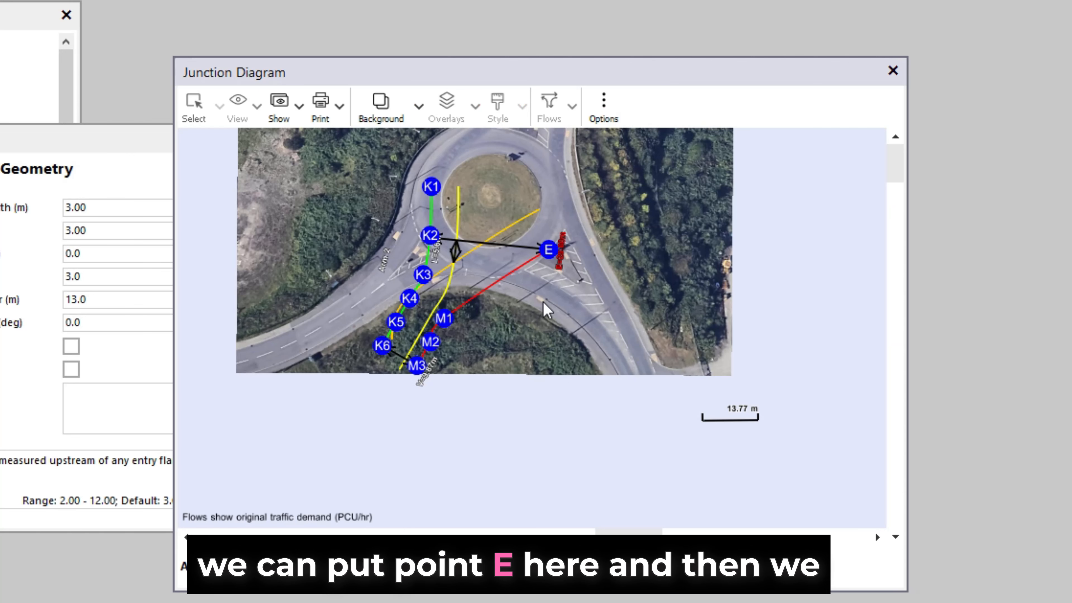
left_click_drag(549, 244, 521, 260)
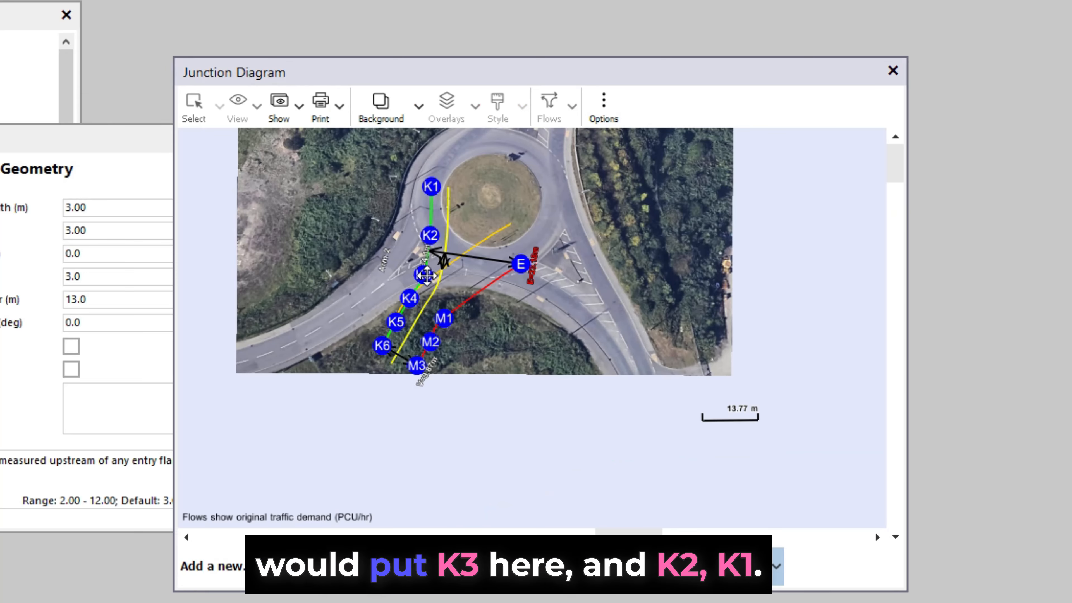
left_click_drag(428, 275, 500, 294)
left_click_drag(430, 235, 476, 285)
left_click_drag(431, 187, 530, 313)
left_click_drag(395, 323, 533, 309)
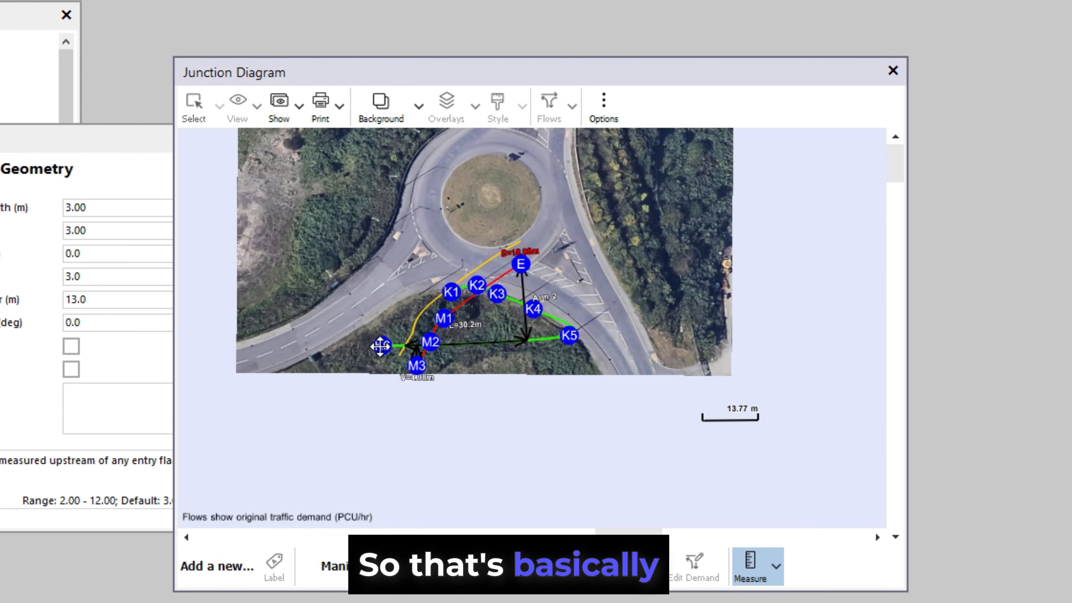
left_click_drag(382, 345, 608, 363)
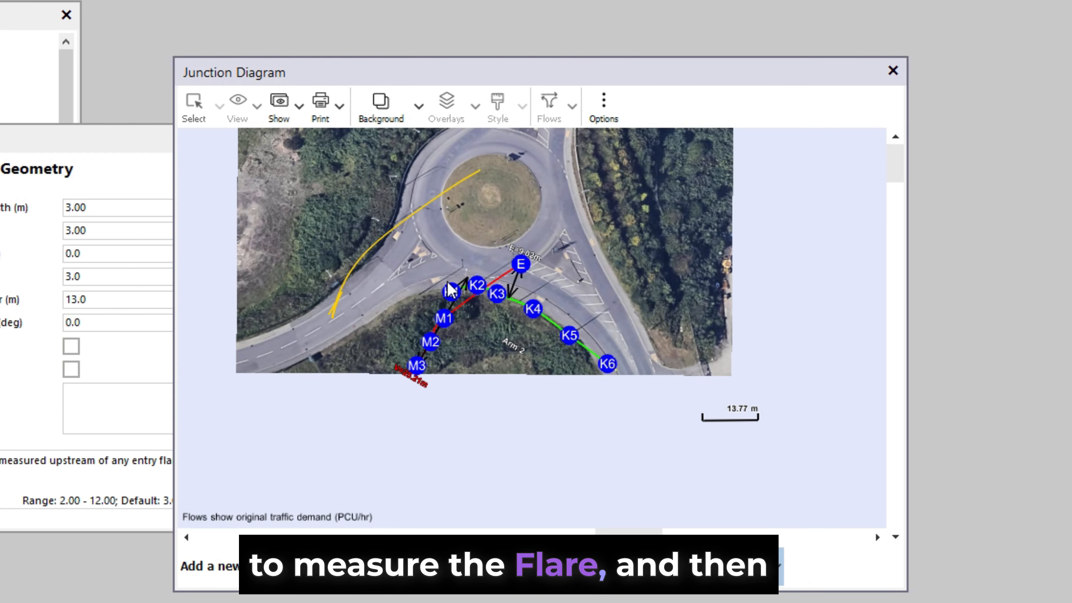
- Place M1, M2 and M3 along Arm 2's median line with M3 opposite K6, and fine-tune K3 on the kerb
left_click_drag(451, 320, 556, 281)
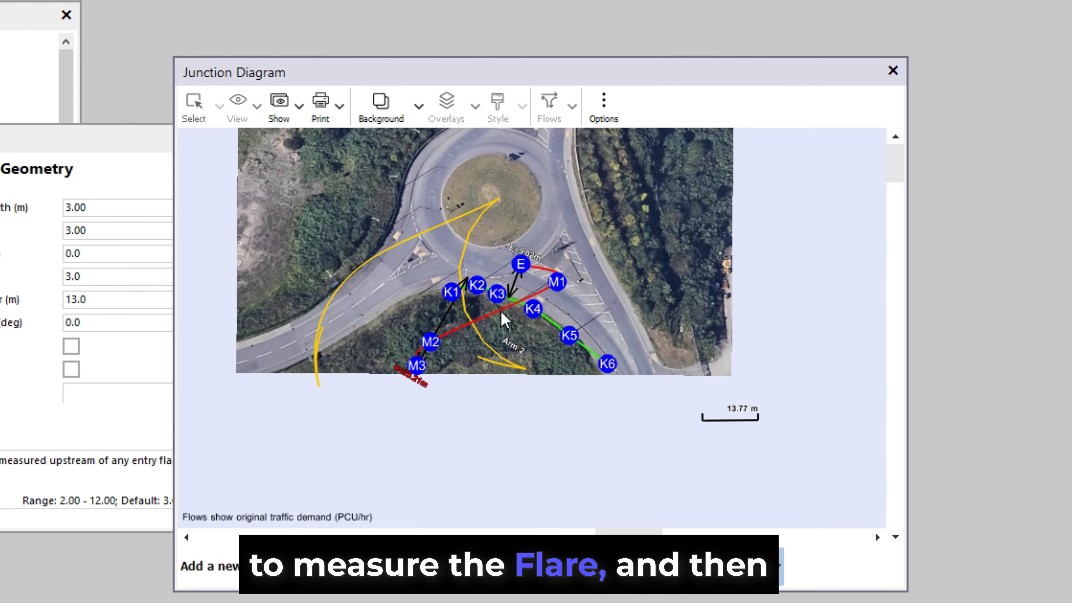
left_click_drag(430, 341, 587, 308)
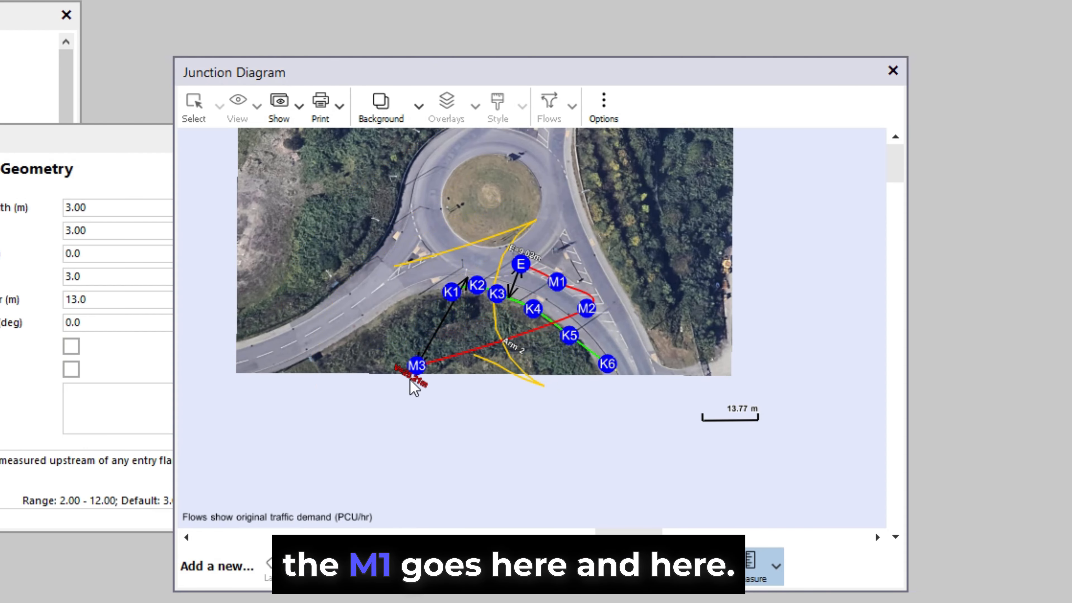
left_click_drag(415, 366, 623, 347)
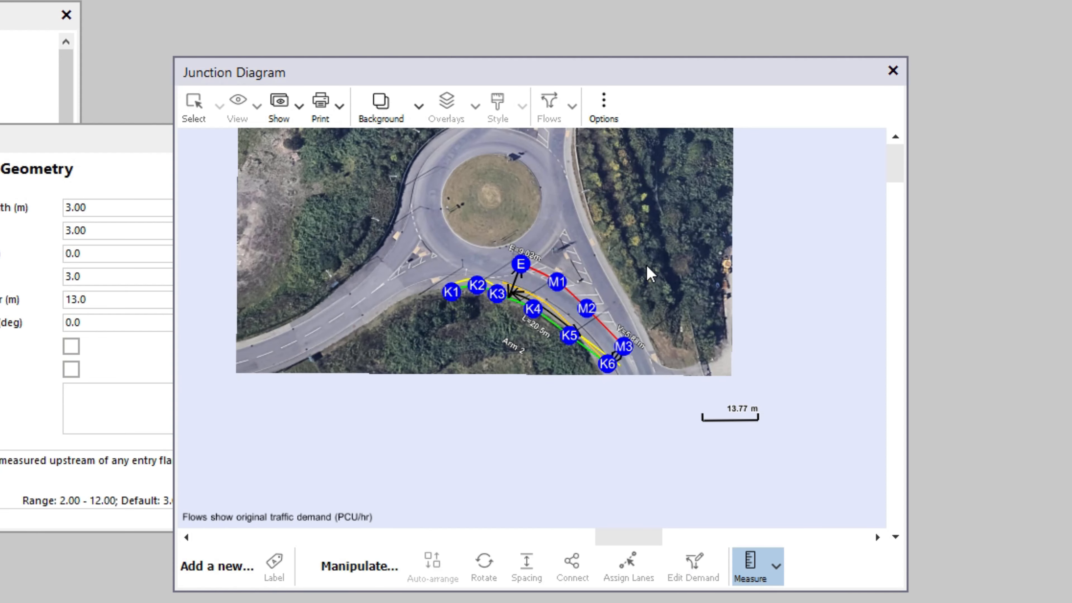
left_click_drag(2, 137, 46, 222)
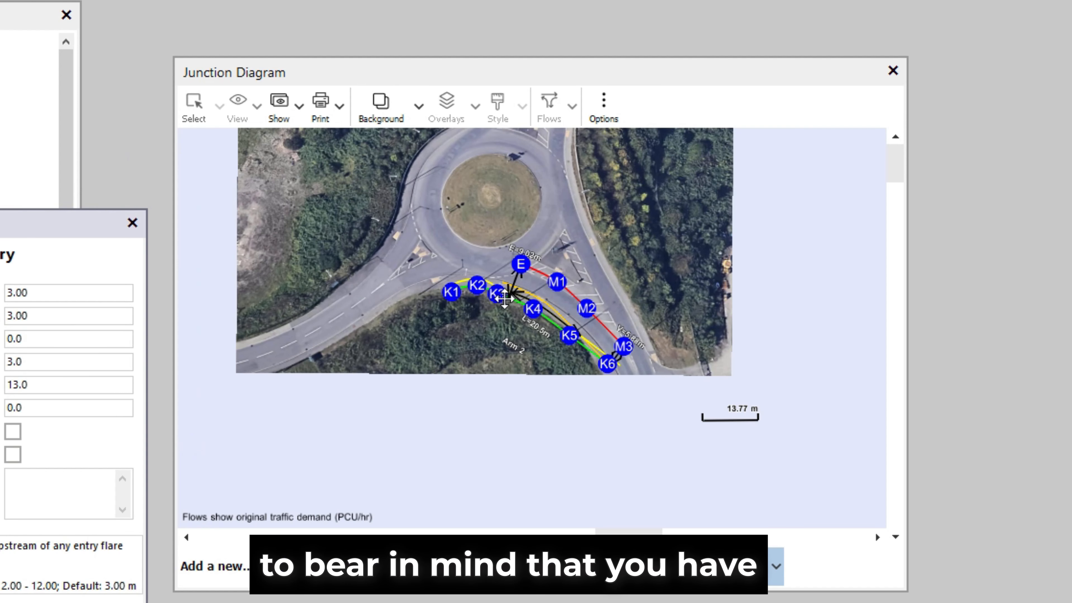
left_click_drag(504, 298, 511, 297)
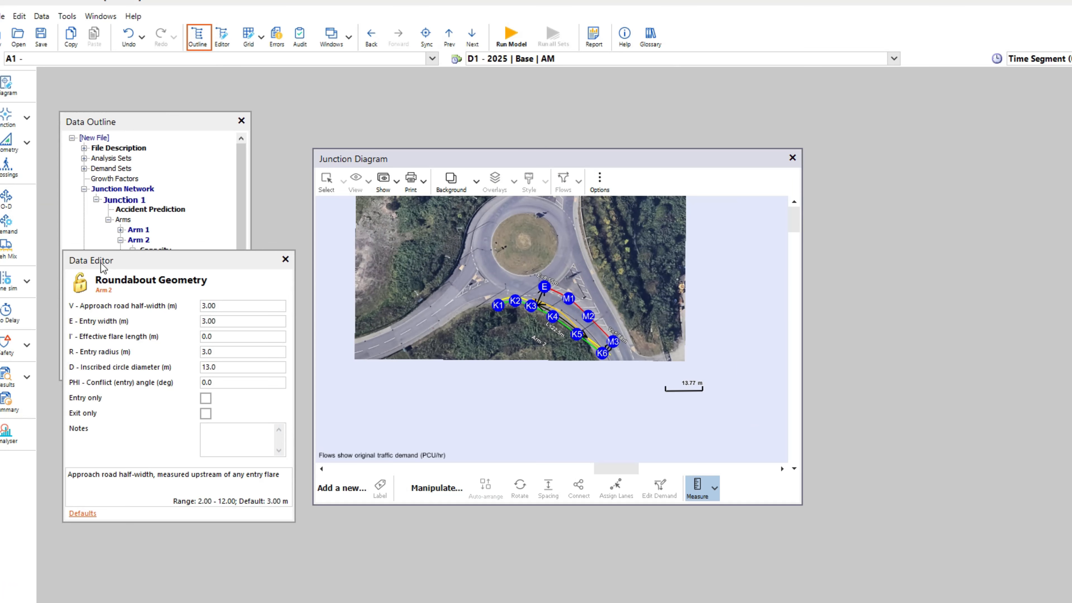
- Close Arm 2's roundabout geometry editor and collapse the arm's branch in the data outline
left_click_drag(103, 268, 95, 334)
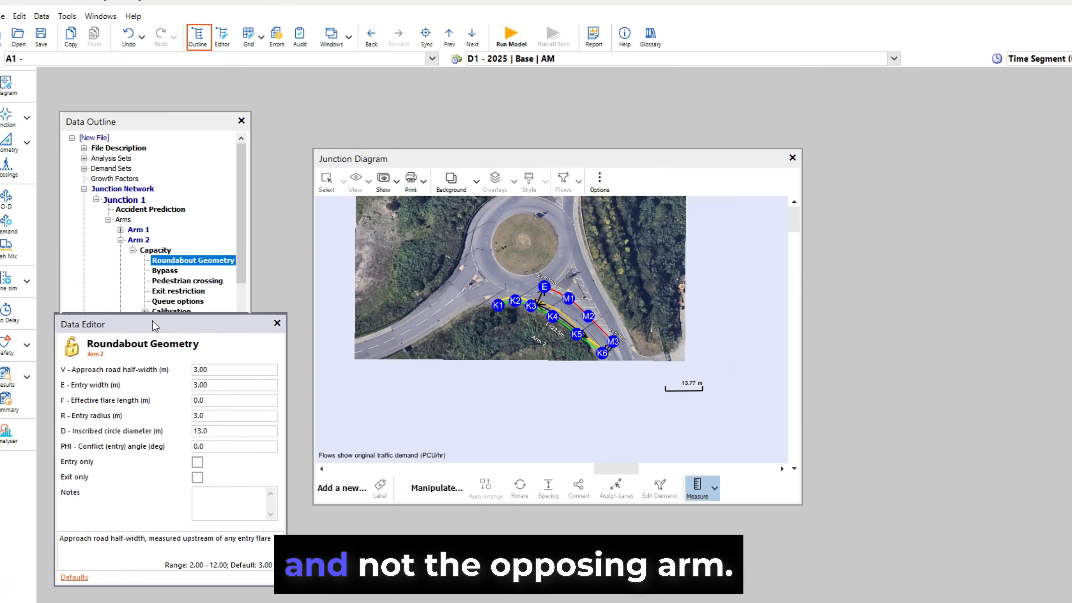
left_click(277, 328)
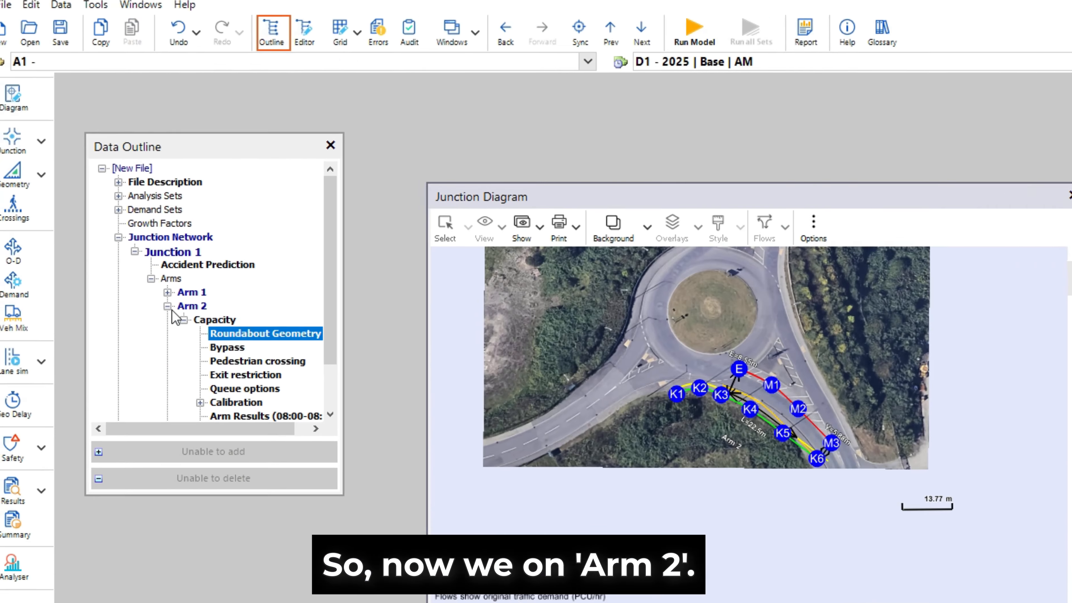
left_click(121, 241)
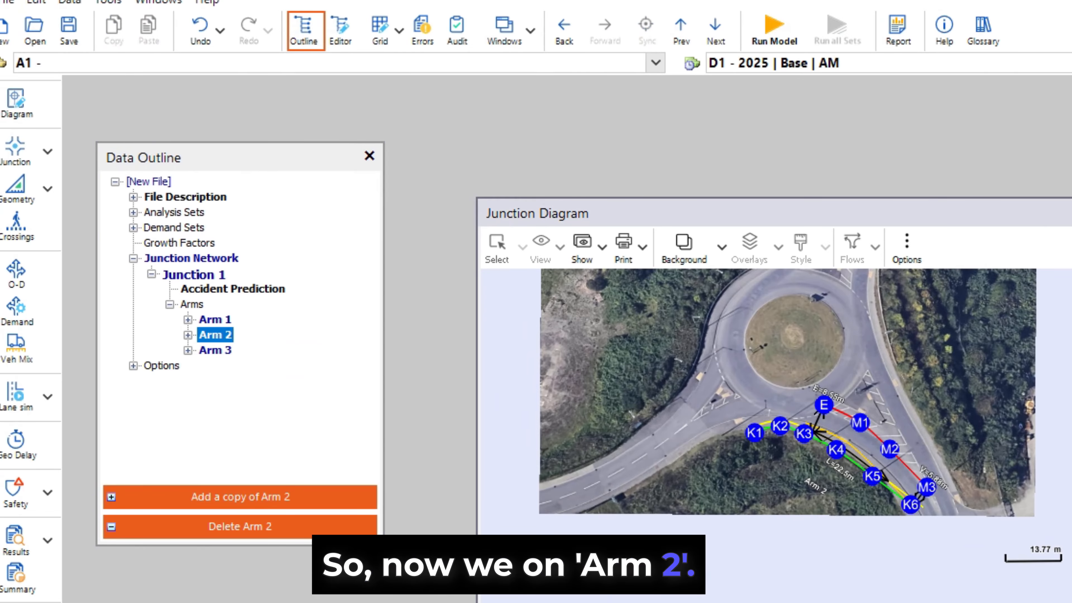
- Exit the Measure mode and identify Arms 1, 3 and 2 by selecting each of them in the diagram
key("Escape")
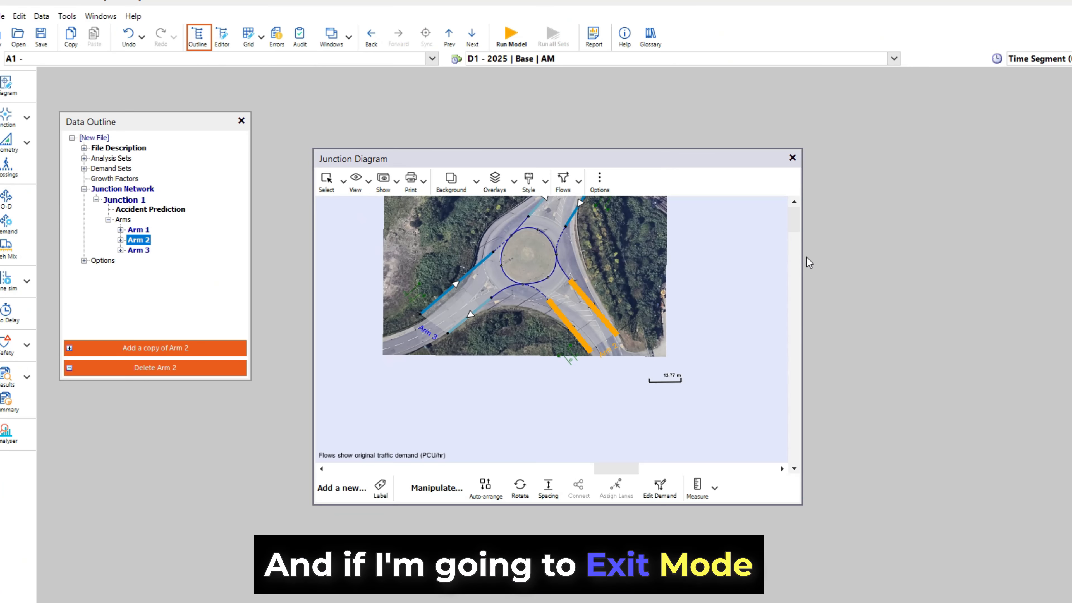
scroll(961, 434, "down", 2)
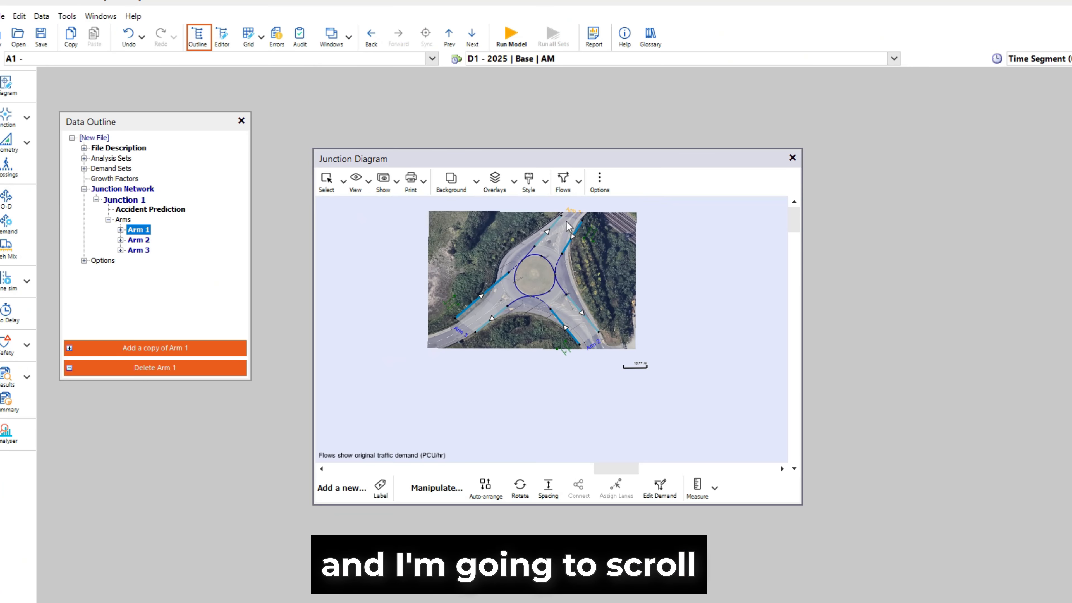
left_click(460, 333)
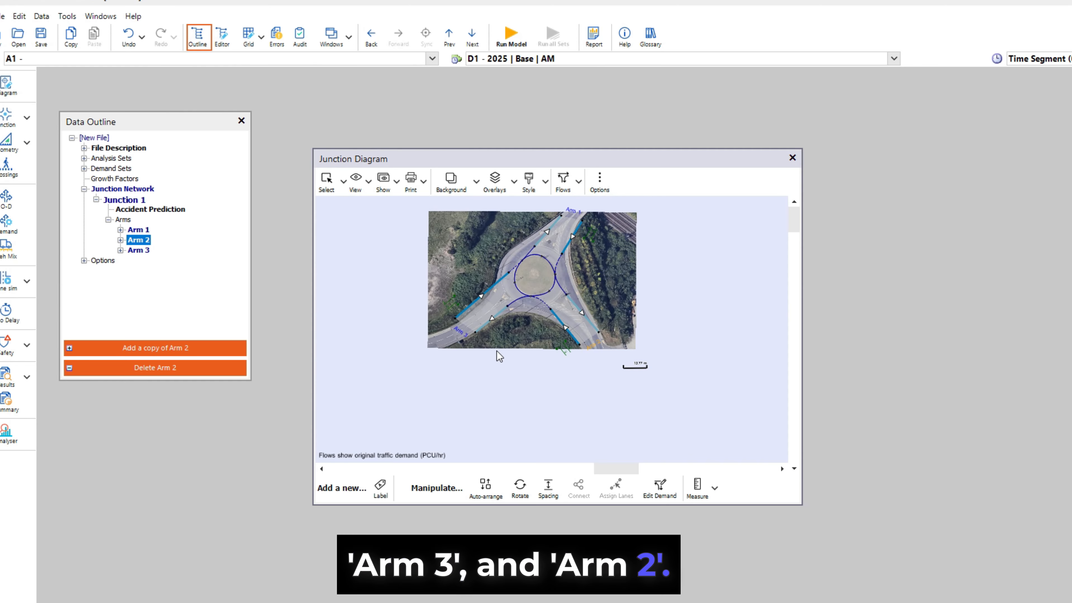
- Select Arm 3 and start the Measure mode for its roundabout geometry
left_click(461, 334)
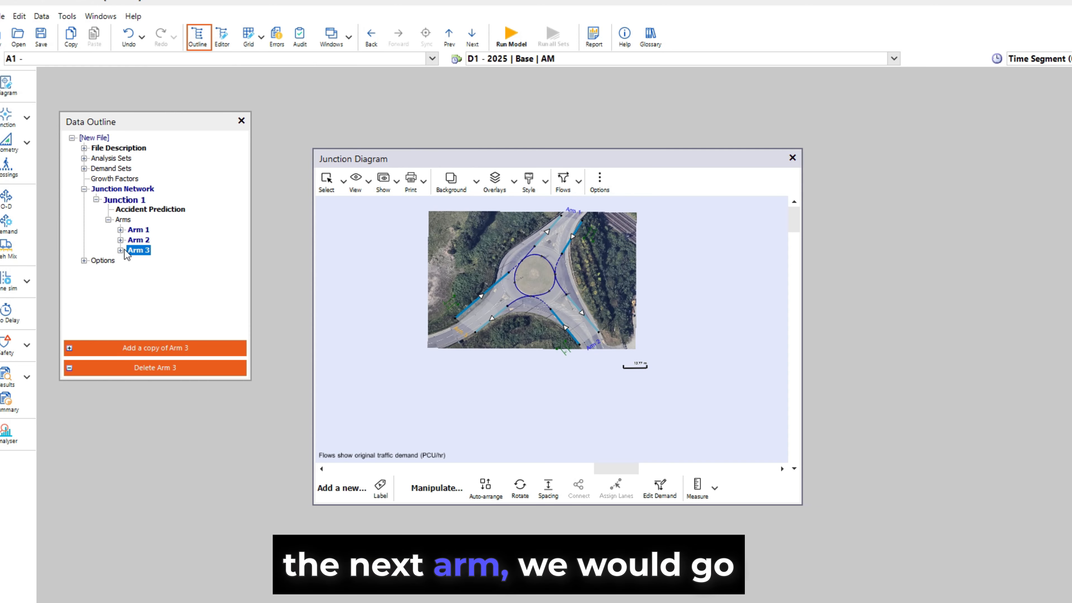
double_click(134, 251)
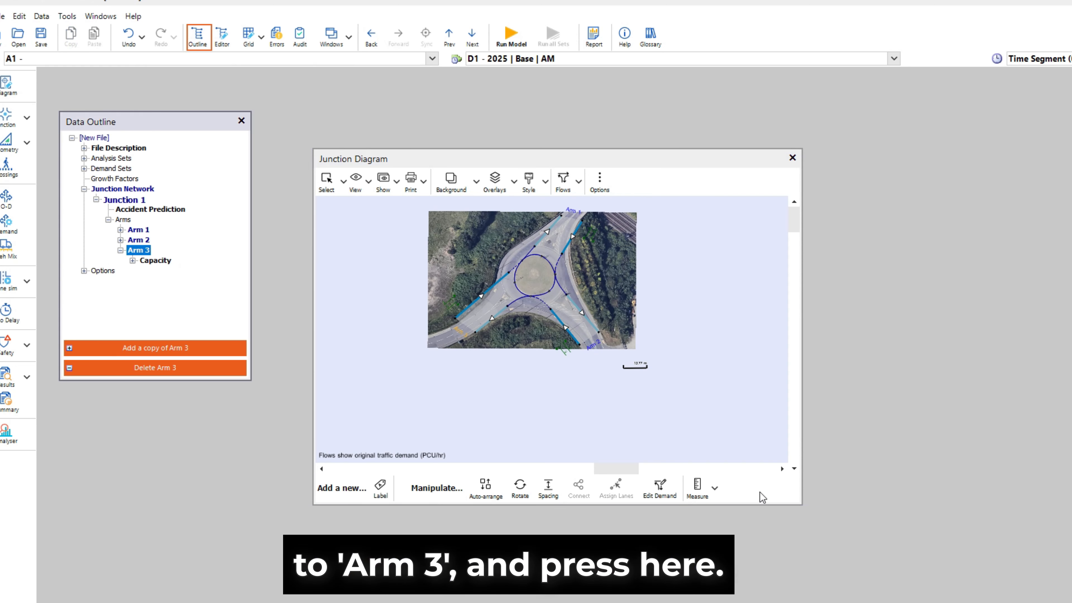
left_click(715, 487)
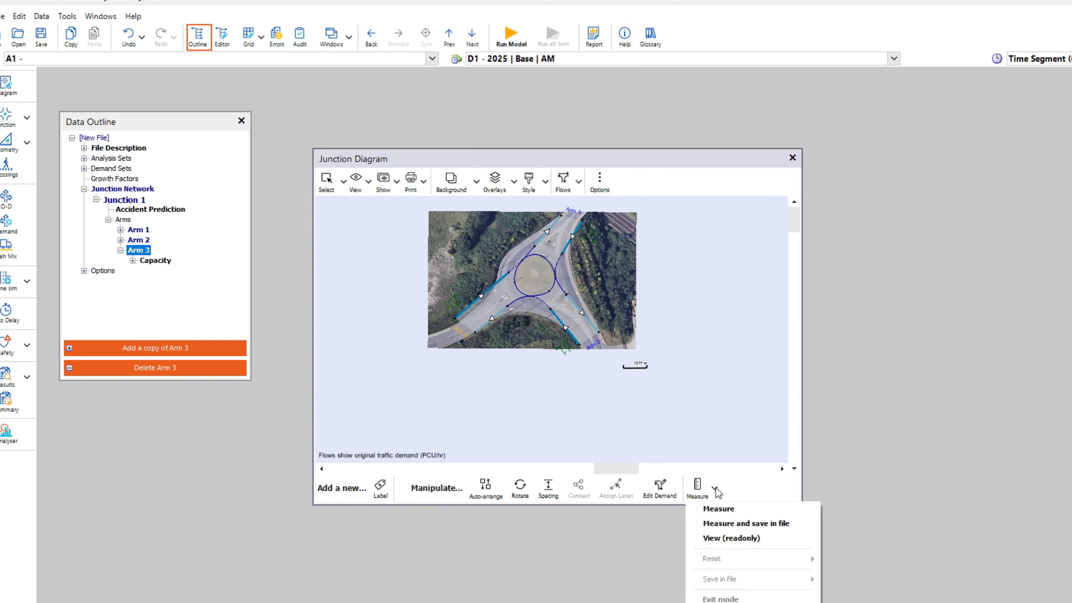
left_click(720, 510)
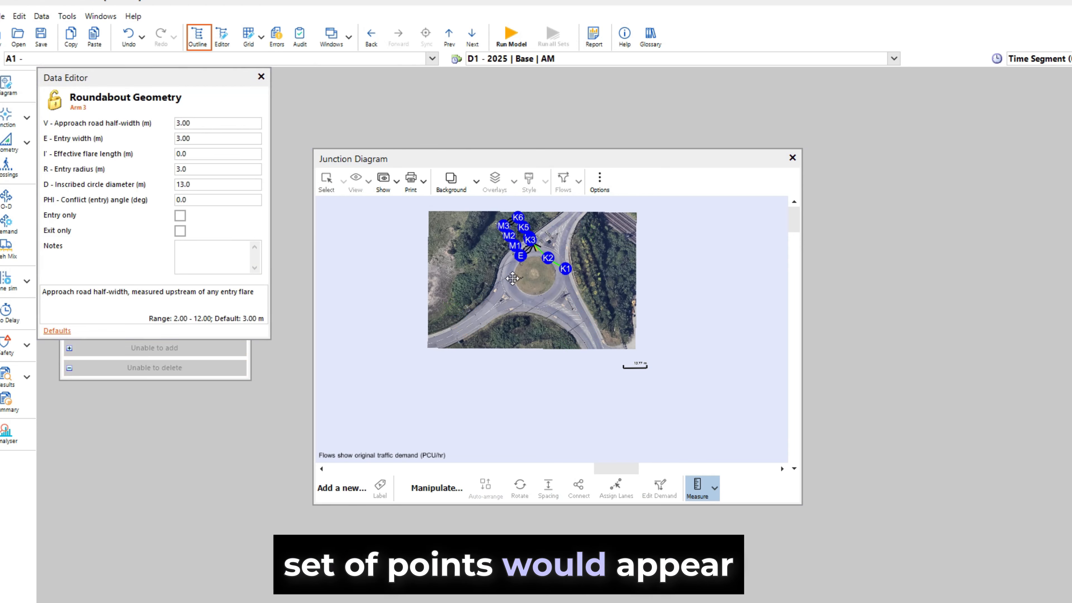
- Move Arm 3's points E, K1, K2 and K4 from their default positions to the entry area of Arm 3
left_click_drag(521, 255, 517, 301)
left_click_drag(565, 269, 528, 307)
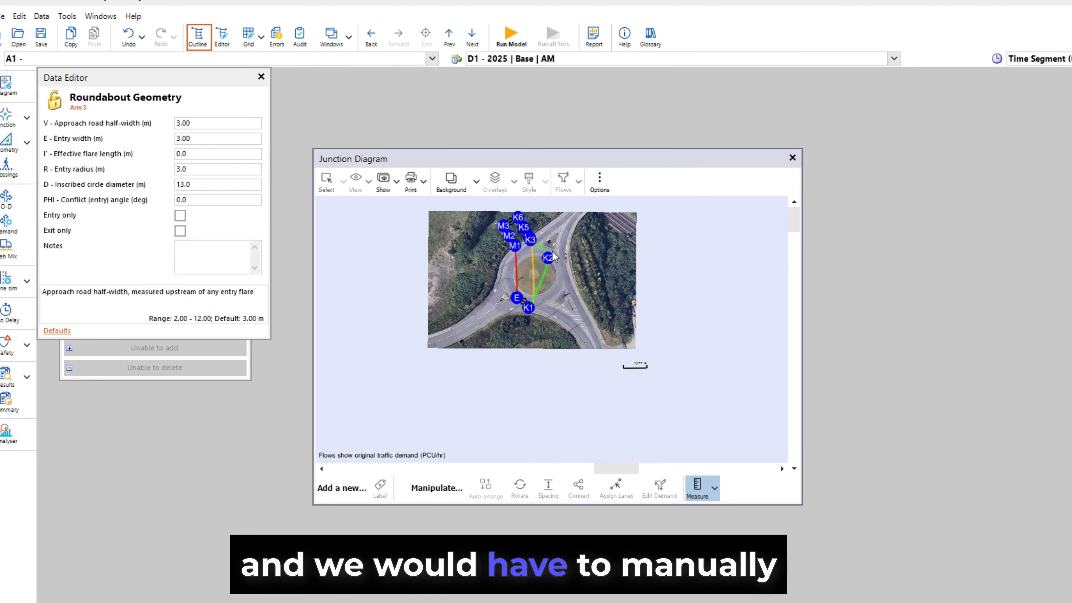
left_click_drag(544, 258, 504, 287)
left_click_drag(530, 240, 497, 287)
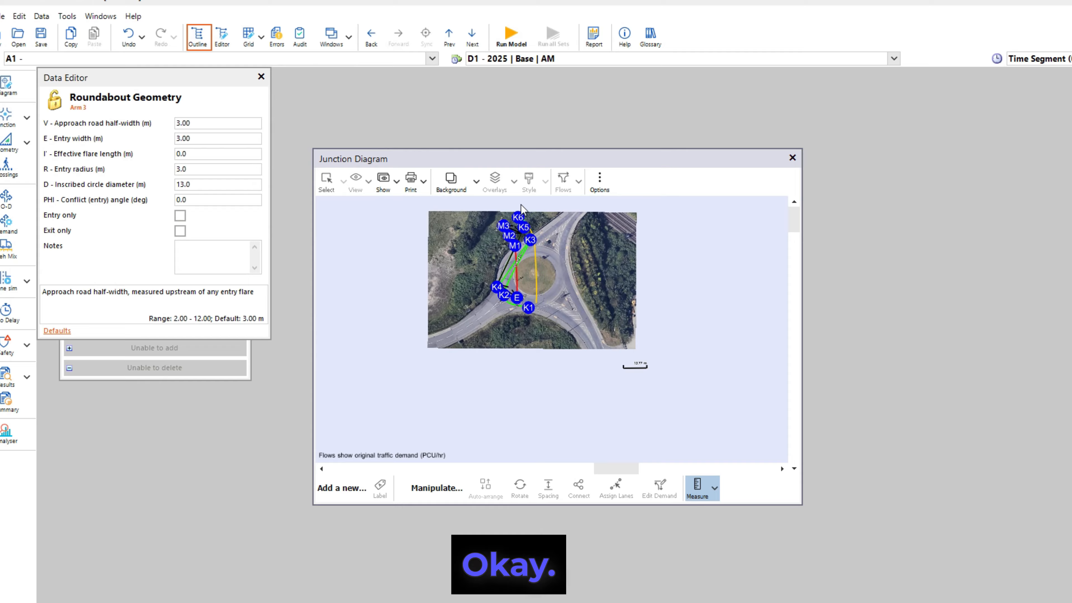
- Close Arm 3's geometry editor and reopen the roundabout geometry of Arm 2
left_click(261, 76)
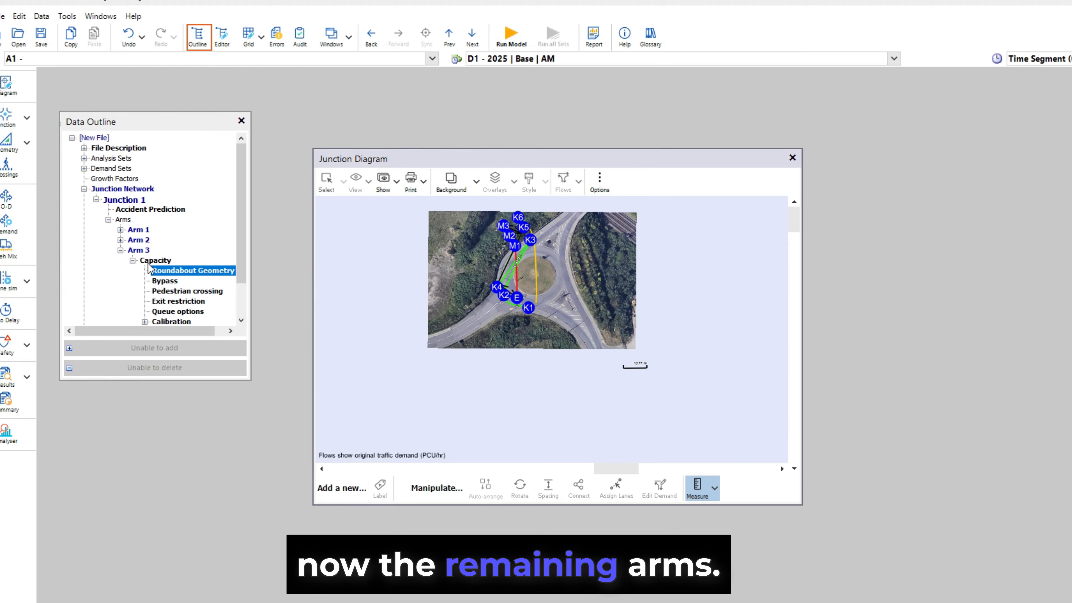
left_click(120, 250)
left_click(137, 230)
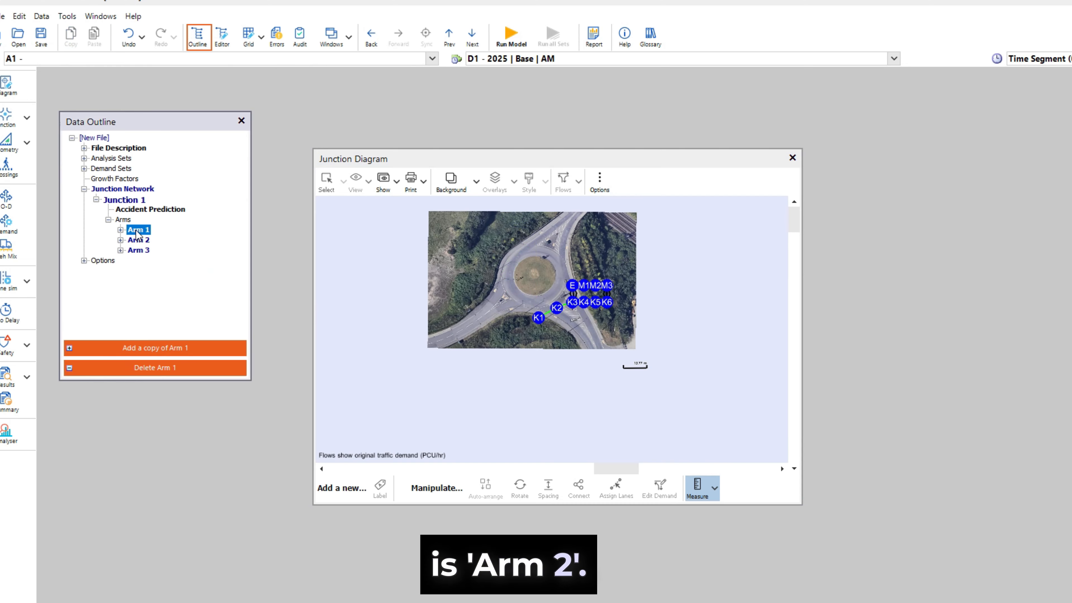
left_click(135, 241)
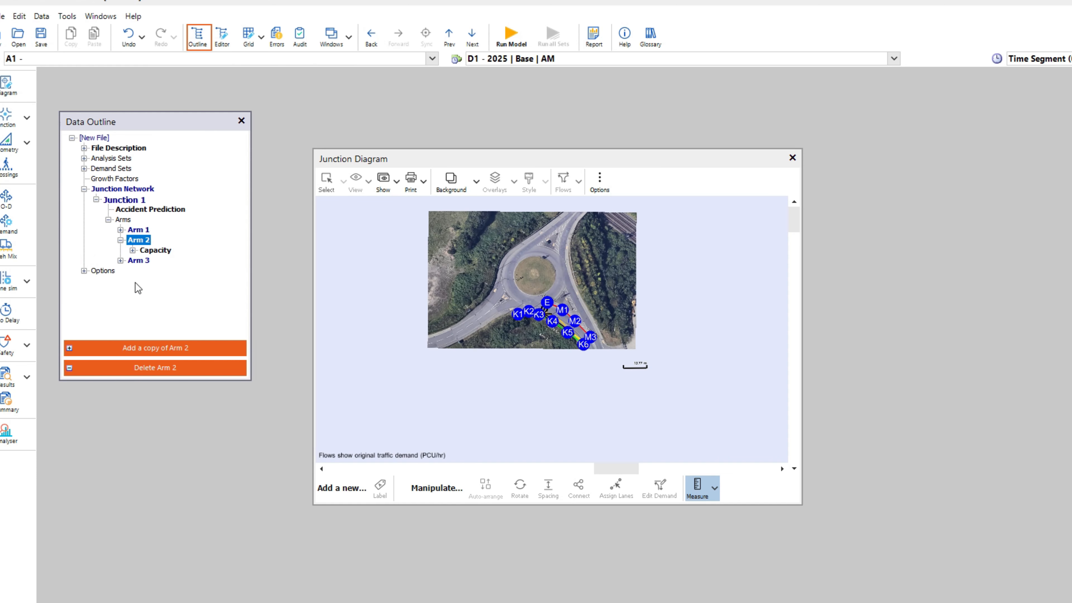
left_click(132, 250)
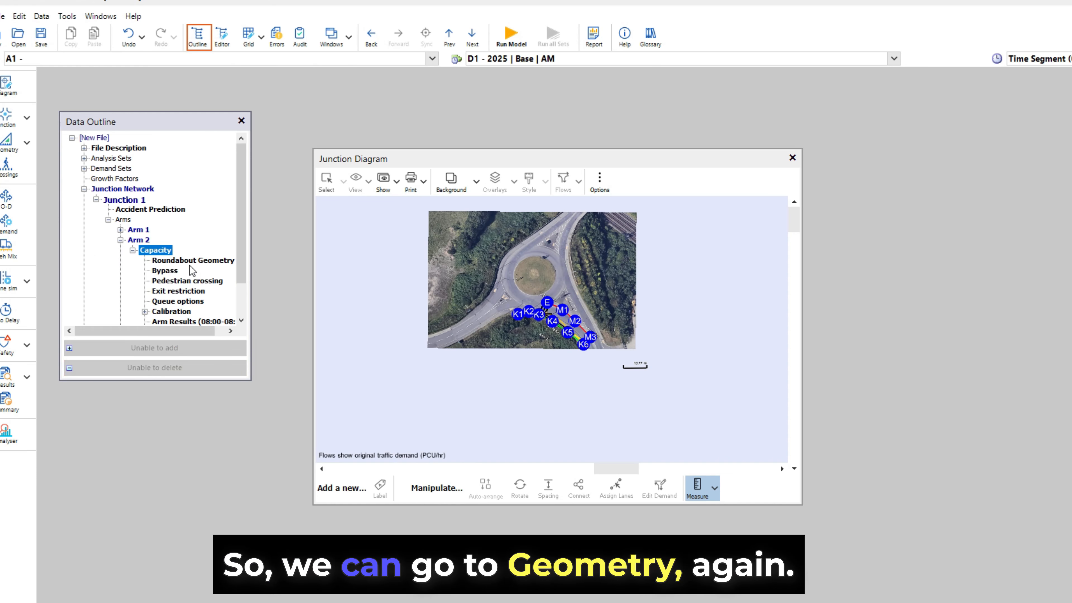
scroll(191, 264, "down", 1)
double_click(192, 230)
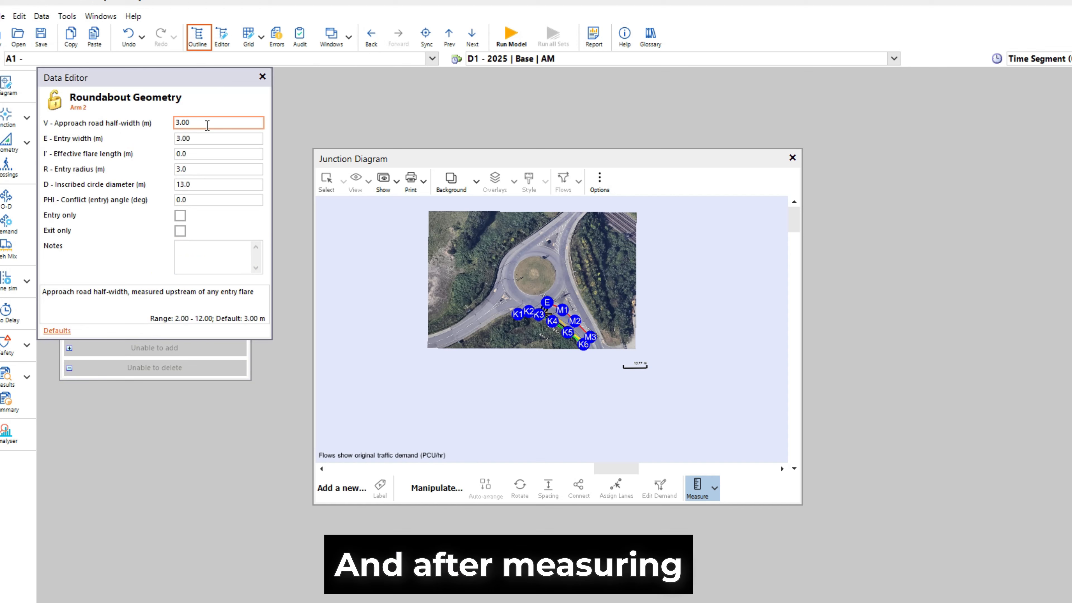
- Activate Arm 2's entry radius measurement and enlarge its circle by moving one control arrow beside the roundabout's southern entry
left_click(206, 139)
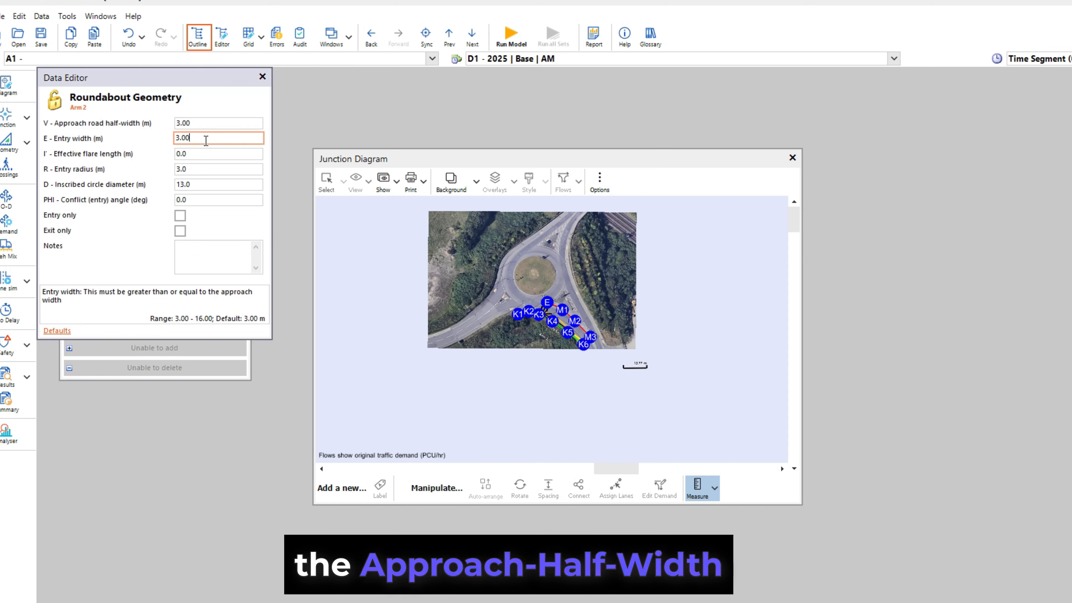
left_click(202, 154)
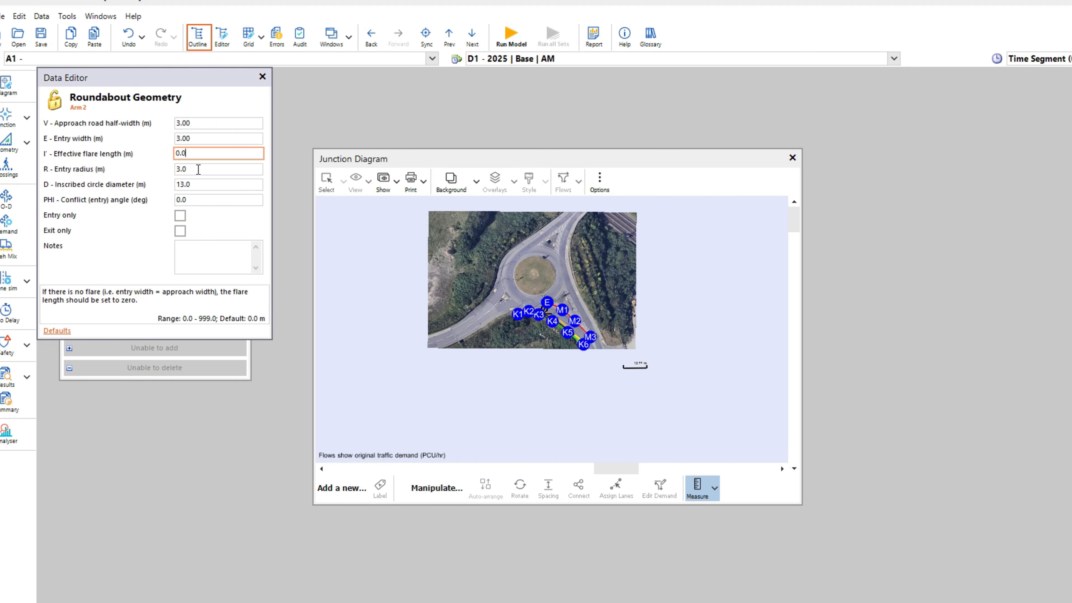
left_click(198, 170)
scroll(550, 327, "up", 2)
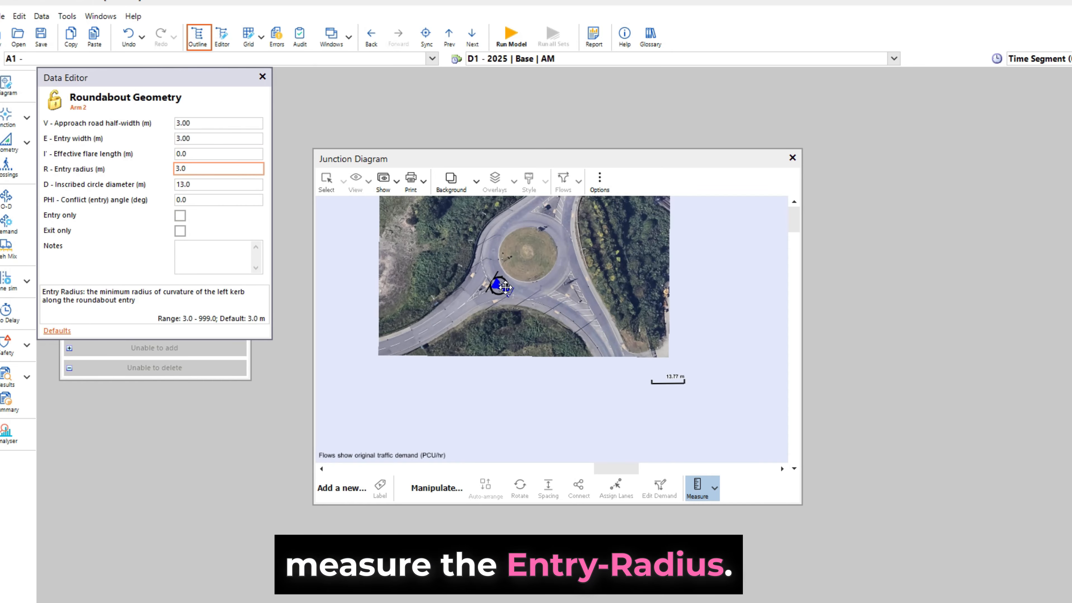
scroll(506, 268, "up", 2)
left_click_drag(477, 269, 528, 295)
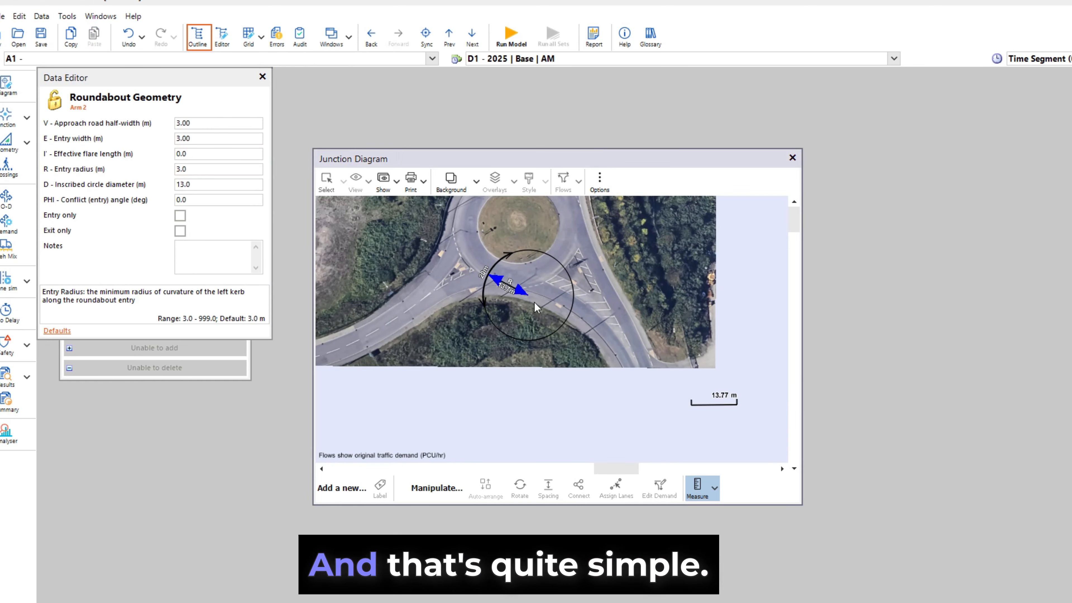
scroll(530, 280, "up", 2)
scroll(531, 283, "down", 3)
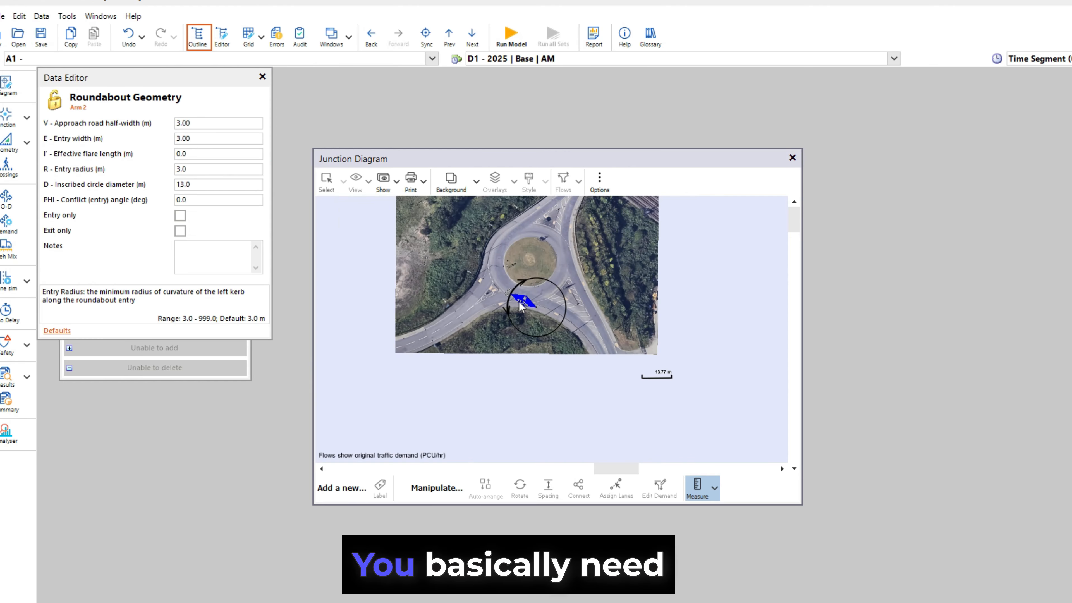
- Use both control arrows to shift and resize the entry radius circle onto the wooded area south of the roundabout
mouse_move(523, 297)
left_mouse_down()
mouse_move(490, 251)
mouse_move(518, 244)
mouse_move(505, 231)
left_mouse_up()
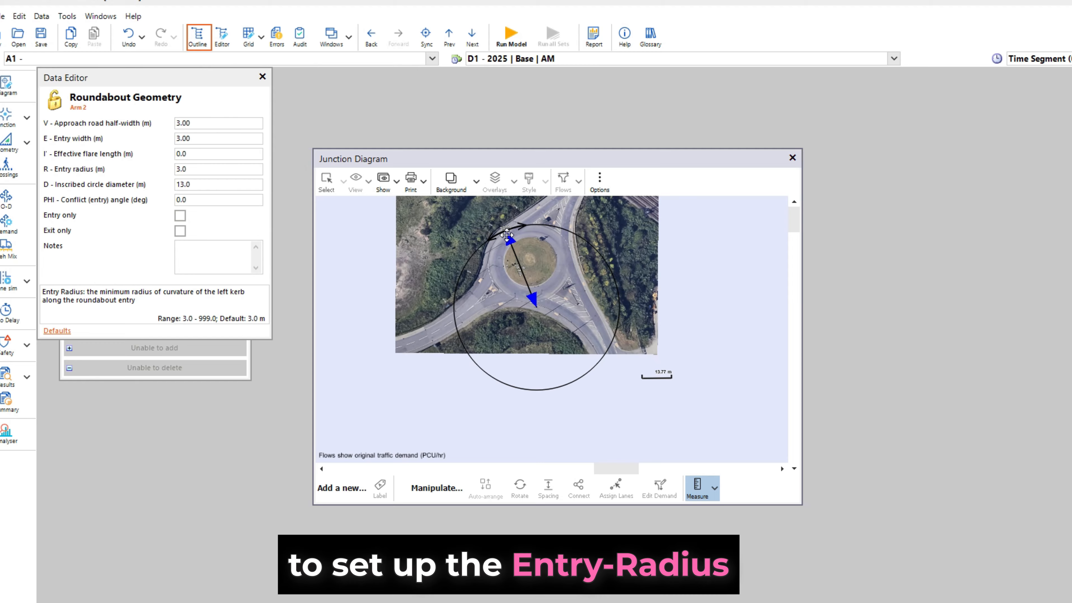
left_click_drag(509, 233, 516, 352)
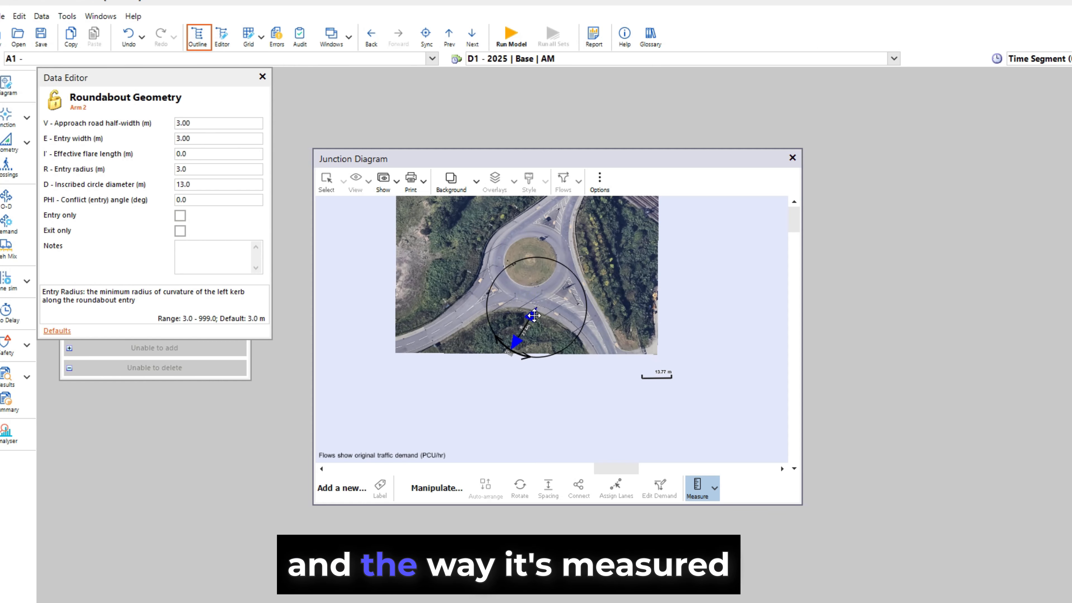
left_click_drag(533, 315, 525, 341)
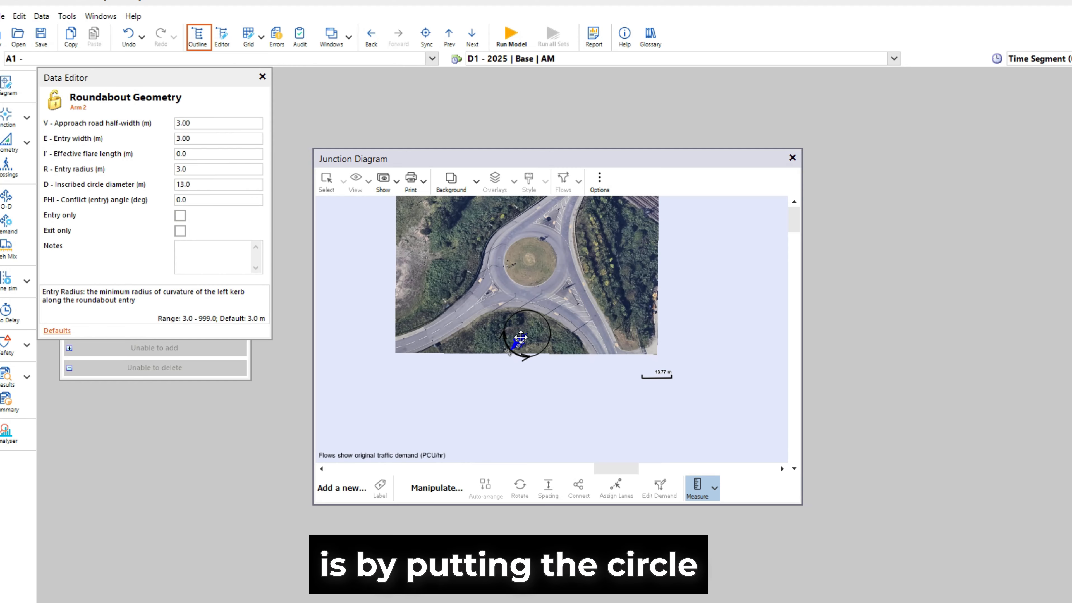
left_click_drag(518, 337, 523, 346)
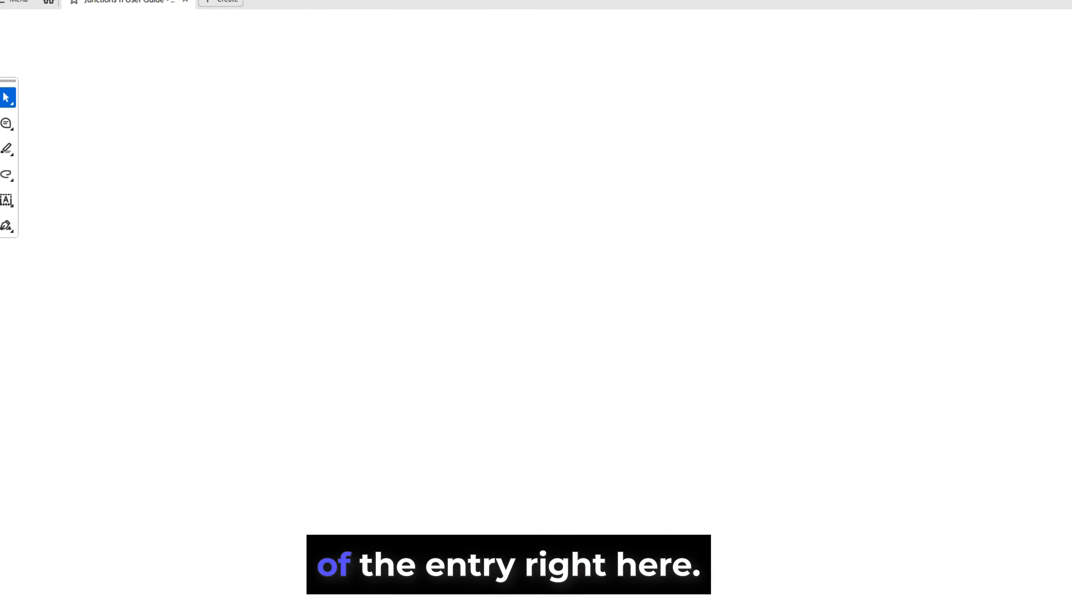
- Switch to the Junctions 11 User Guide PDF, read the entry radius measuring instructions, and return to Junctions
scroll(570, 393, "down", 15)
scroll(569, 392, "up", 5)
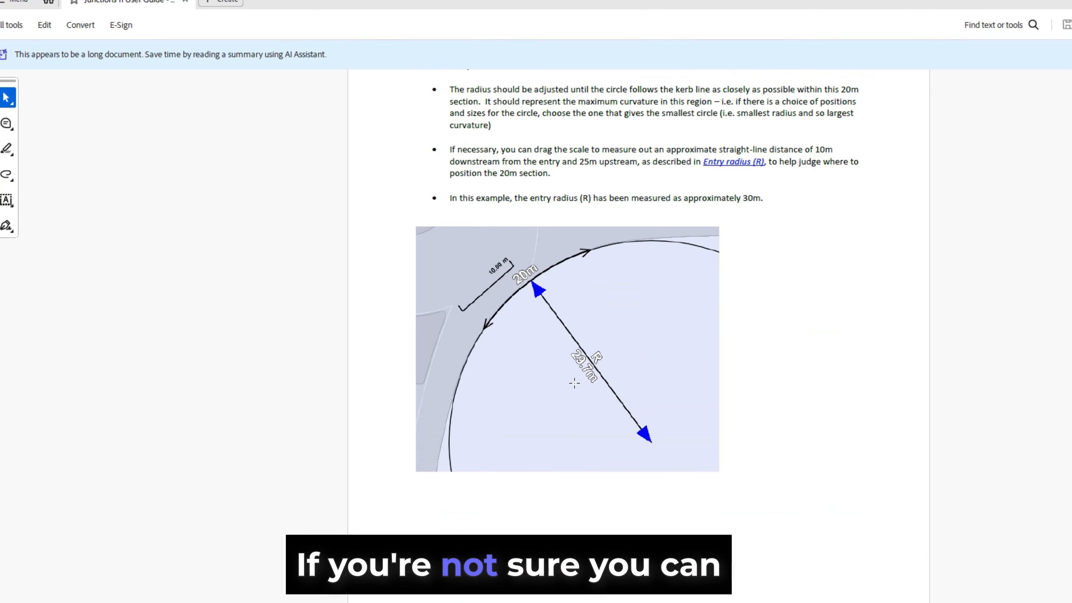
scroll(583, 370, "up", 1)
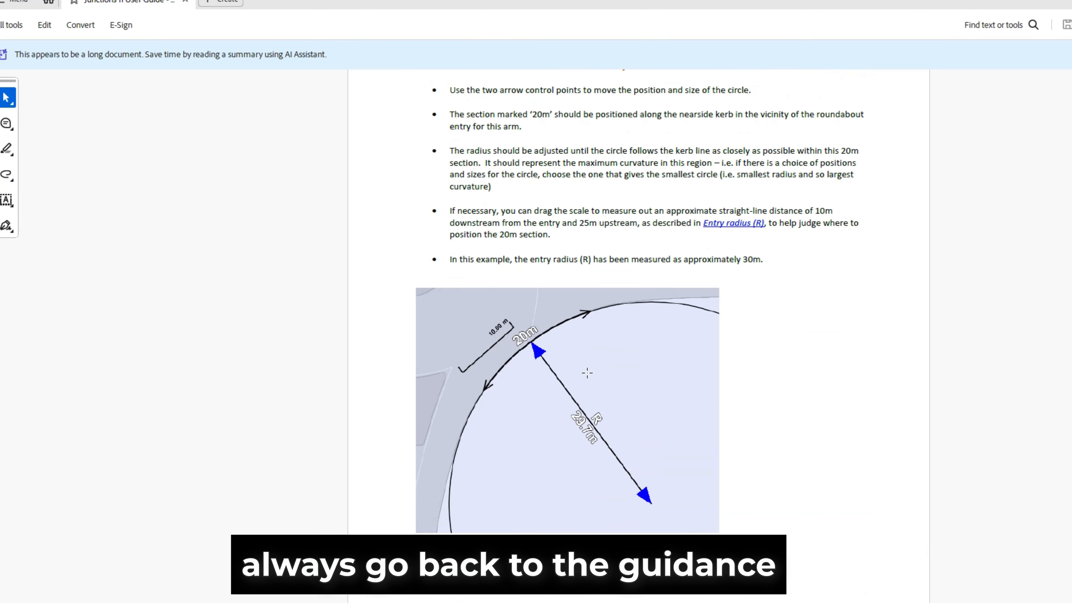
mouse_move(341, 602)
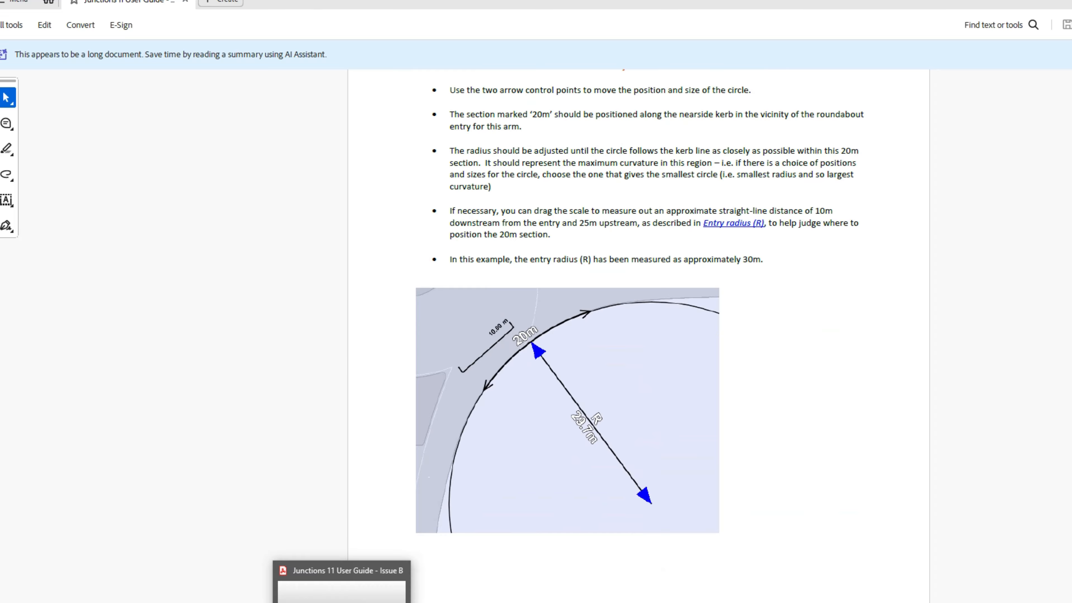
left_click(460, 602)
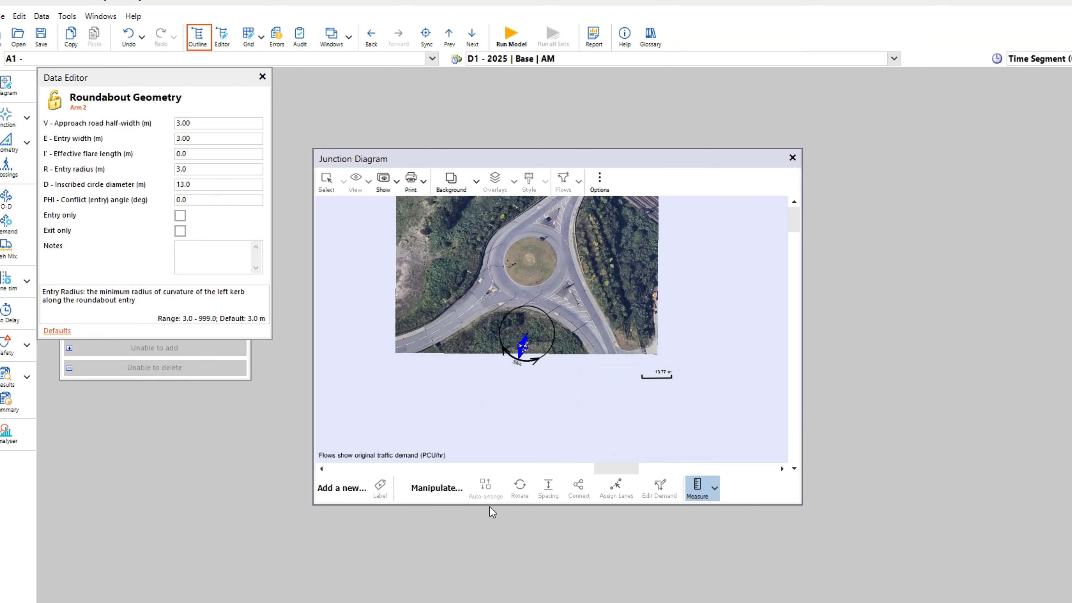
- Fit the entry radius circle to the kerb south of the roundabout, with its 20 m section along the kerb line
mouse_move(529, 337)
left_mouse_down()
mouse_move(528, 323)
mouse_move(520, 371)
mouse_move(524, 323)
left_mouse_up()
left_click_drag(519, 400, 520, 384)
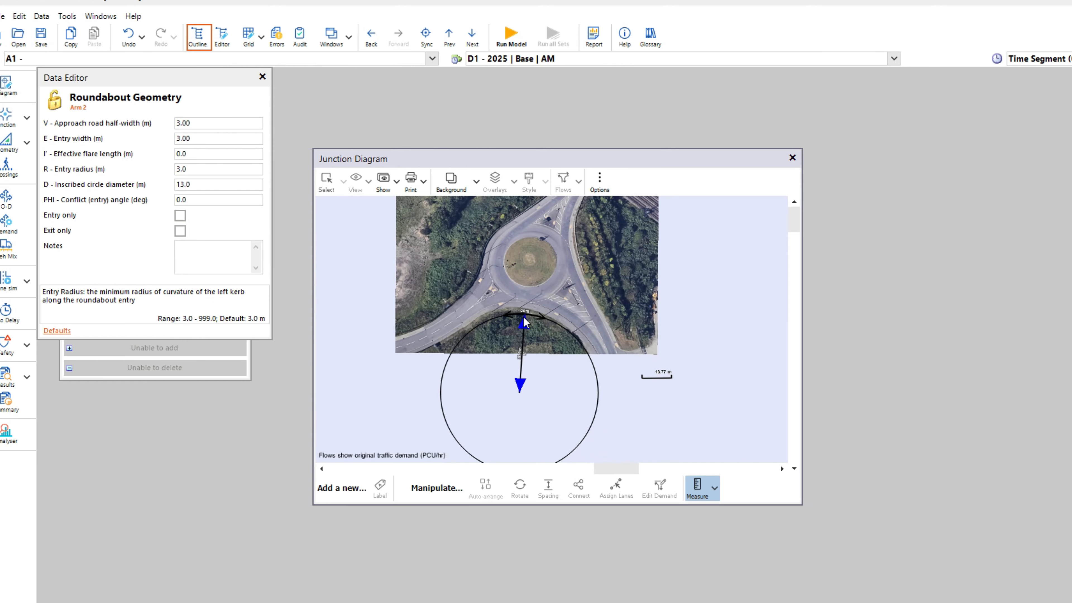
left_click_drag(524, 314, 520, 313)
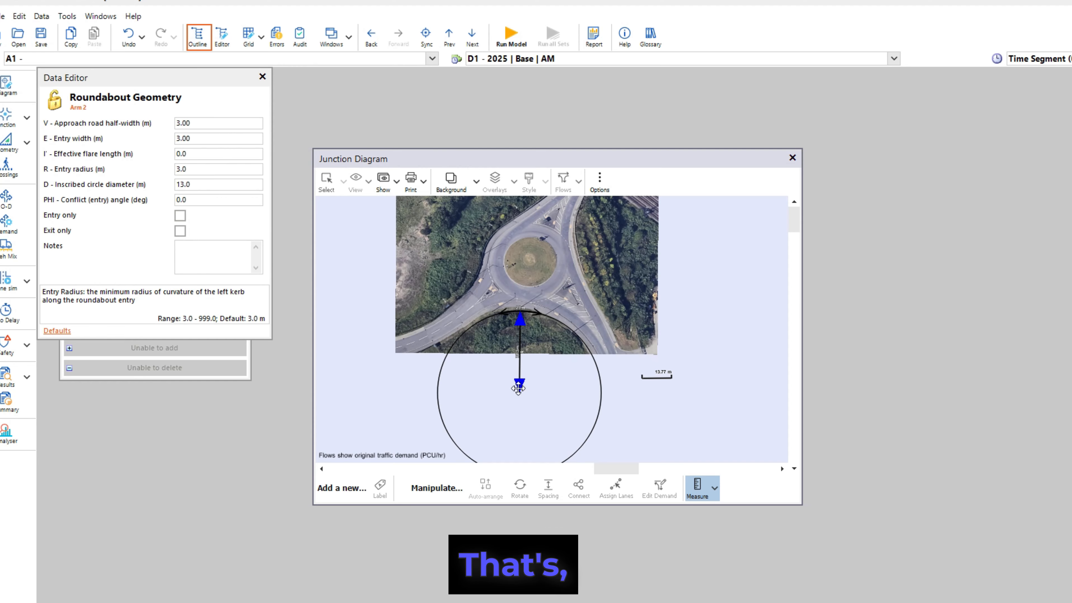
mouse_move(519, 387)
left_mouse_down()
mouse_move(505, 379)
mouse_move(514, 389)
left_mouse_up()
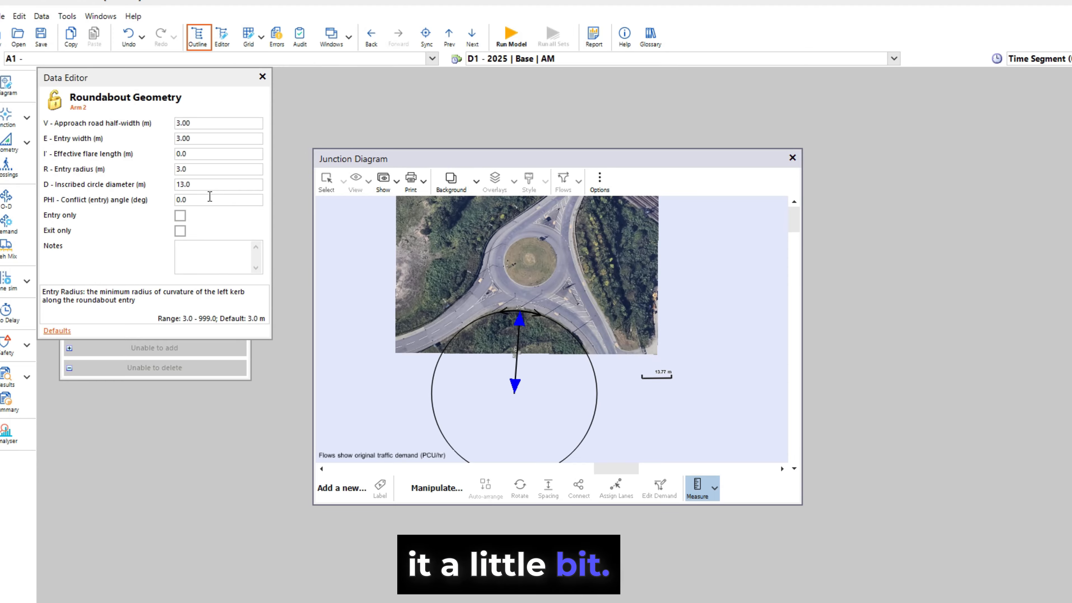
- Activate Arm 2's inscribed circle diameter measurement and stretch its circle to the roundabout's outer kerb line with both control arrows
left_click(224, 171)
left_click(220, 182)
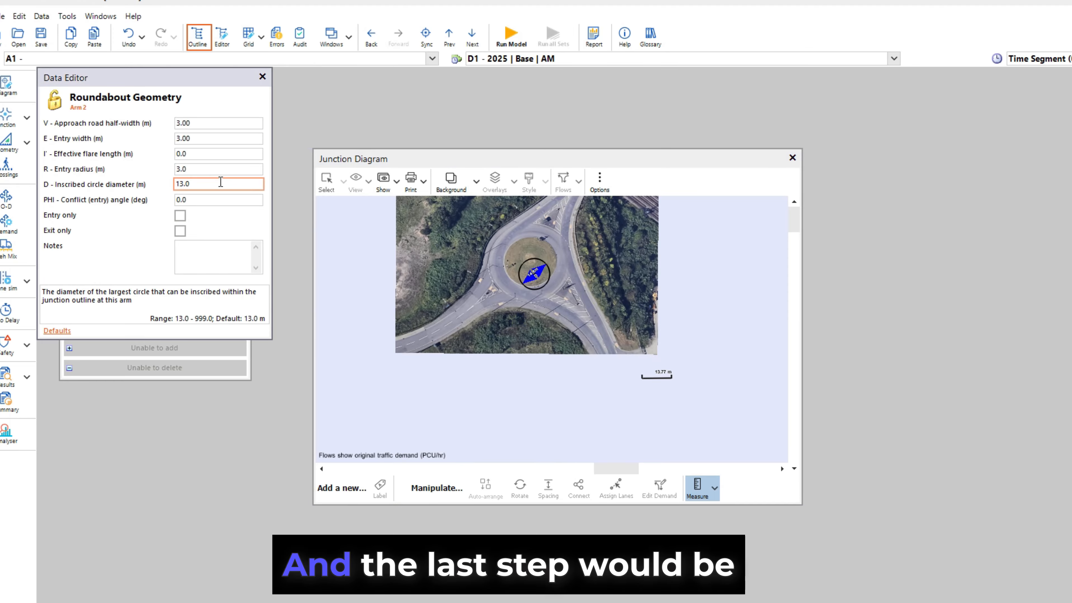
left_click(534, 273)
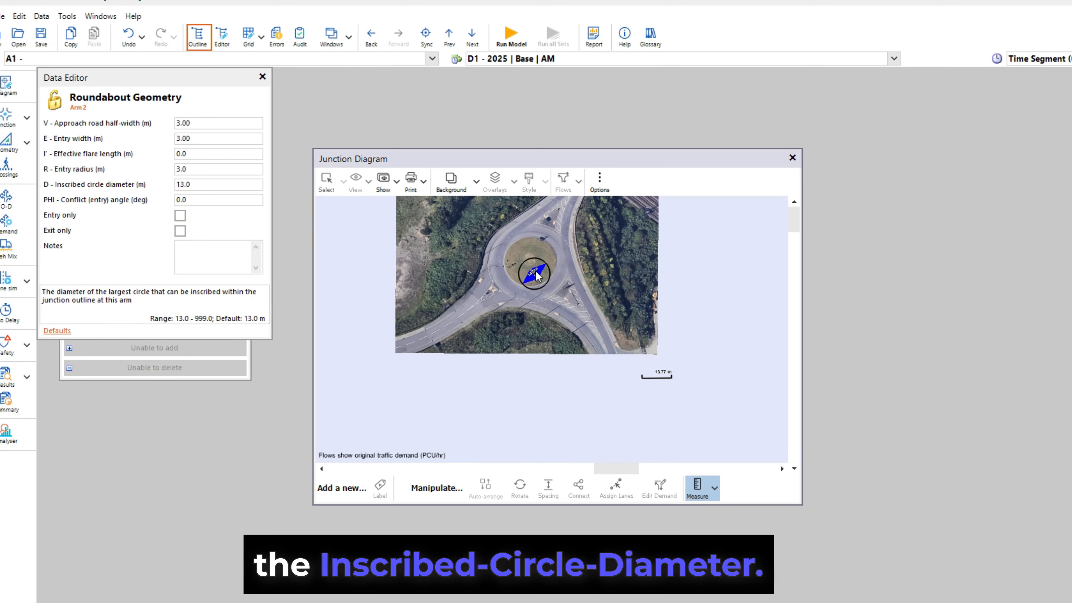
left_click_drag(535, 275, 536, 242)
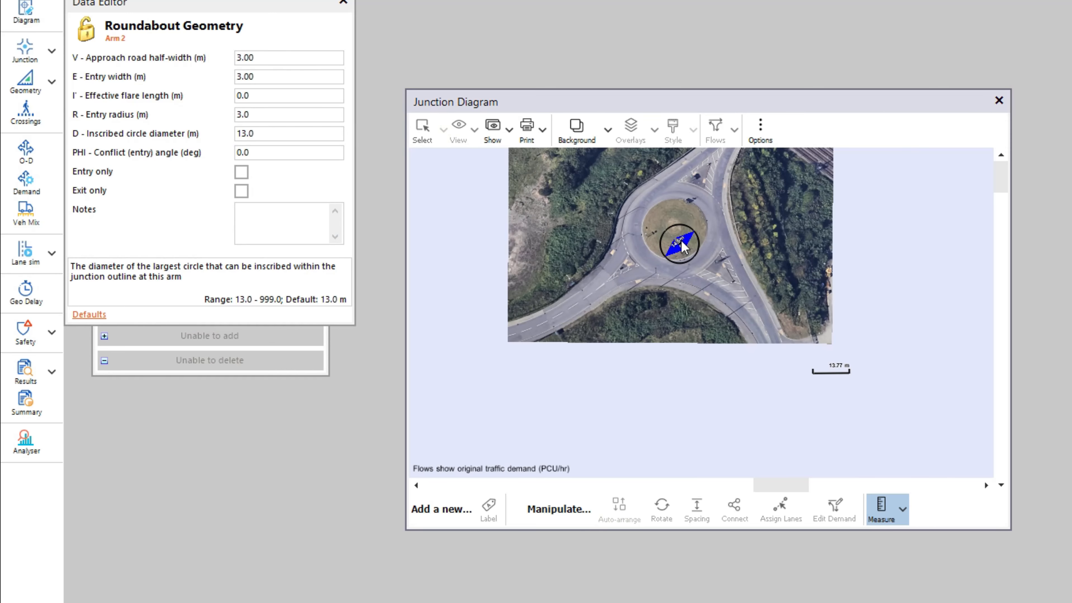
left_click_drag(682, 243, 693, 199)
left_click_drag(672, 244, 641, 264)
left_click_drag(702, 193, 708, 189)
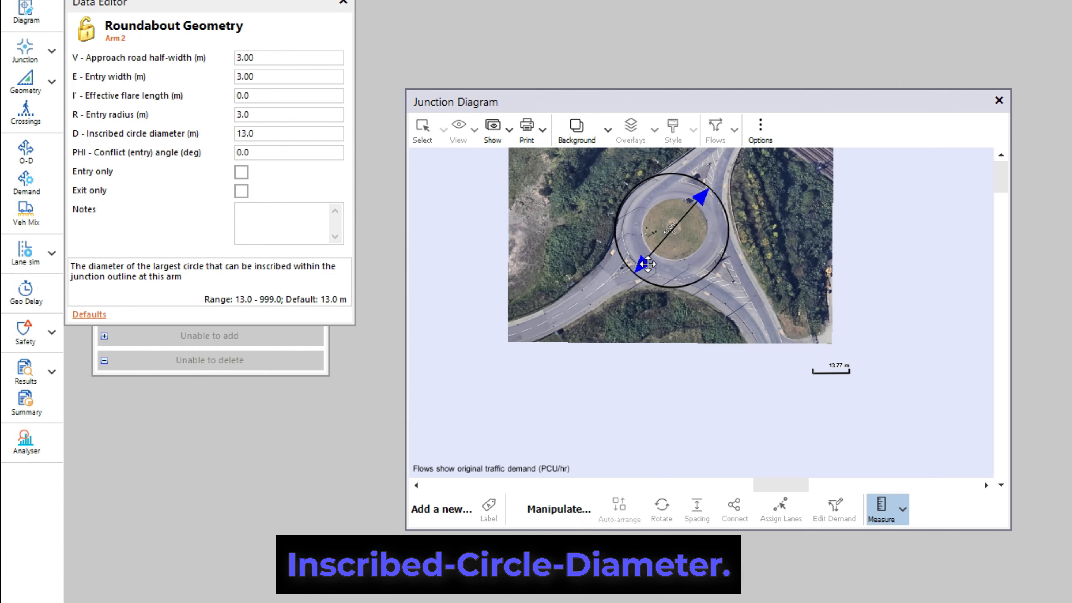
left_click_drag(647, 264, 631, 254)
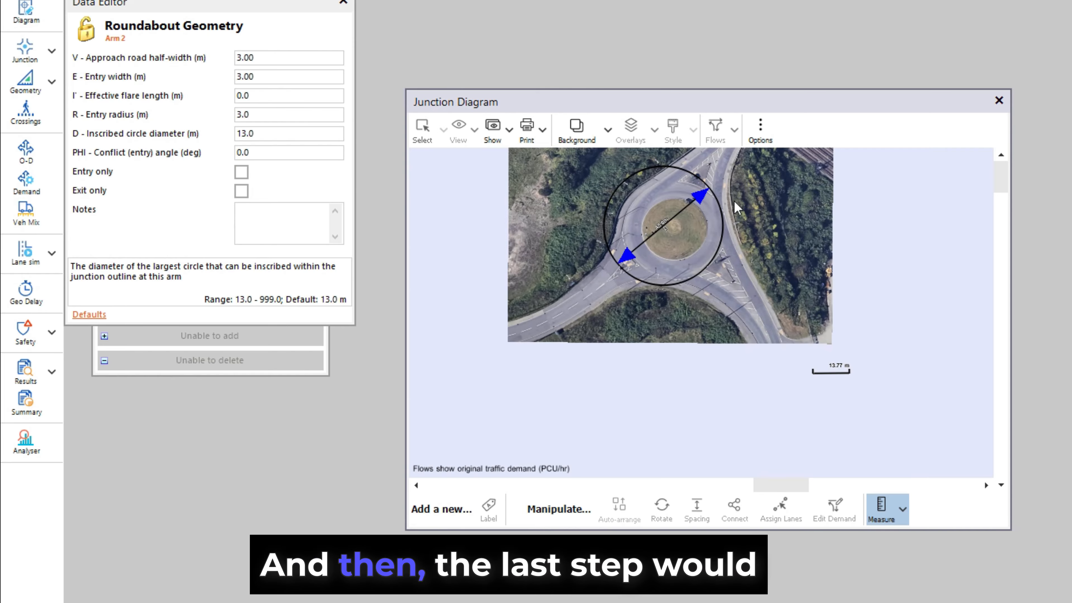
- Start Arm 2's conflict (entry) angle measurement by moving its first points, and consult the measuring instructions in the user guide
left_click(261, 152)
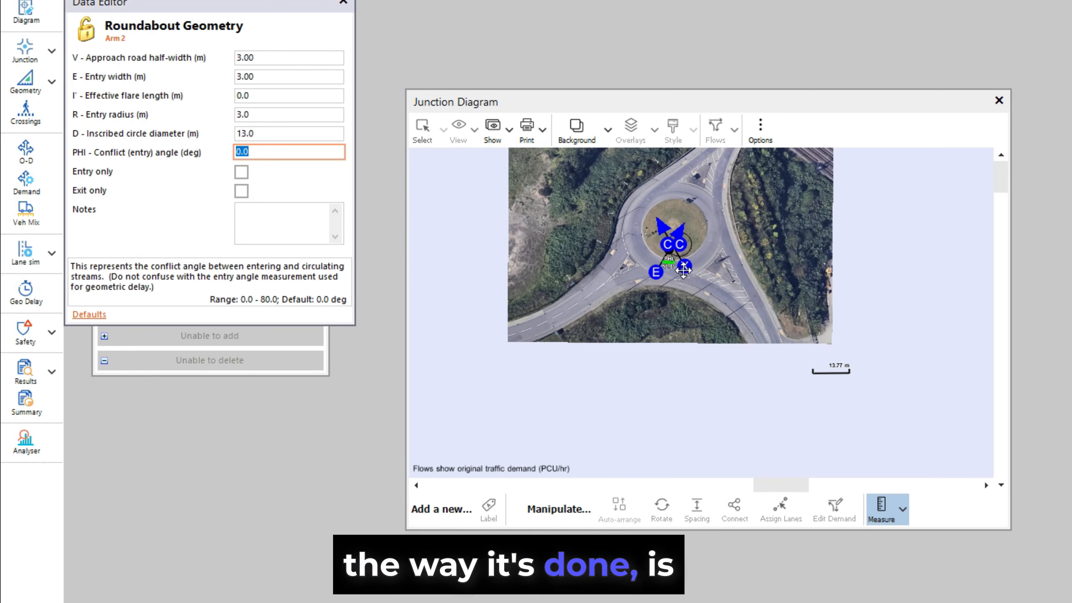
mouse_move(684, 266)
left_mouse_down()
mouse_move(748, 265)
mouse_move(666, 247)
mouse_move(683, 236)
mouse_move(692, 245)
mouse_move(645, 236)
mouse_move(654, 256)
mouse_move(694, 268)
left_mouse_up()
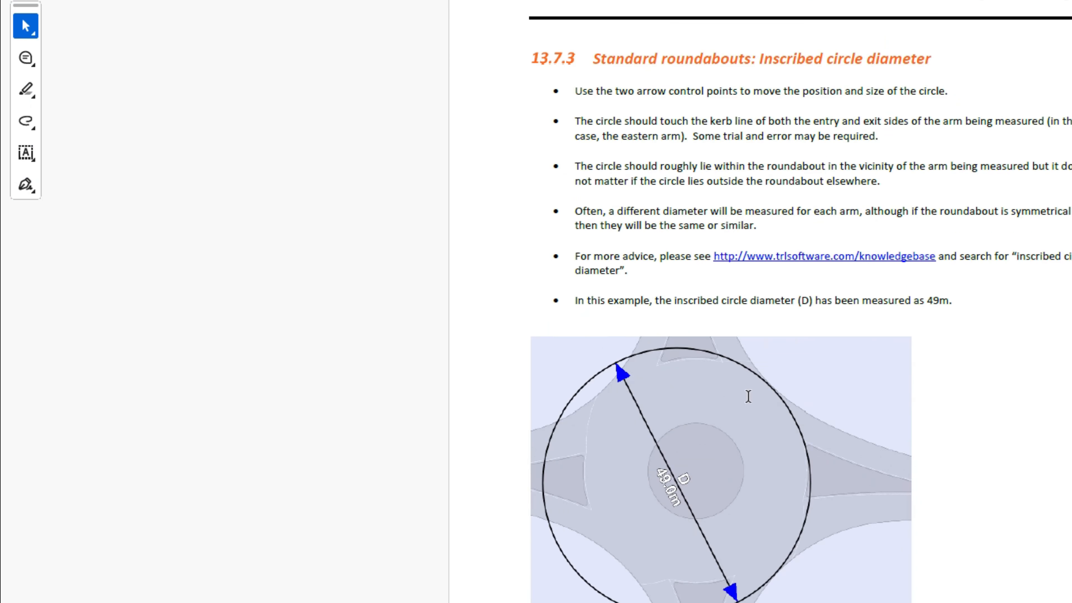
scroll(762, 412, "down", 20)
scroll(763, 412, "down", 5)
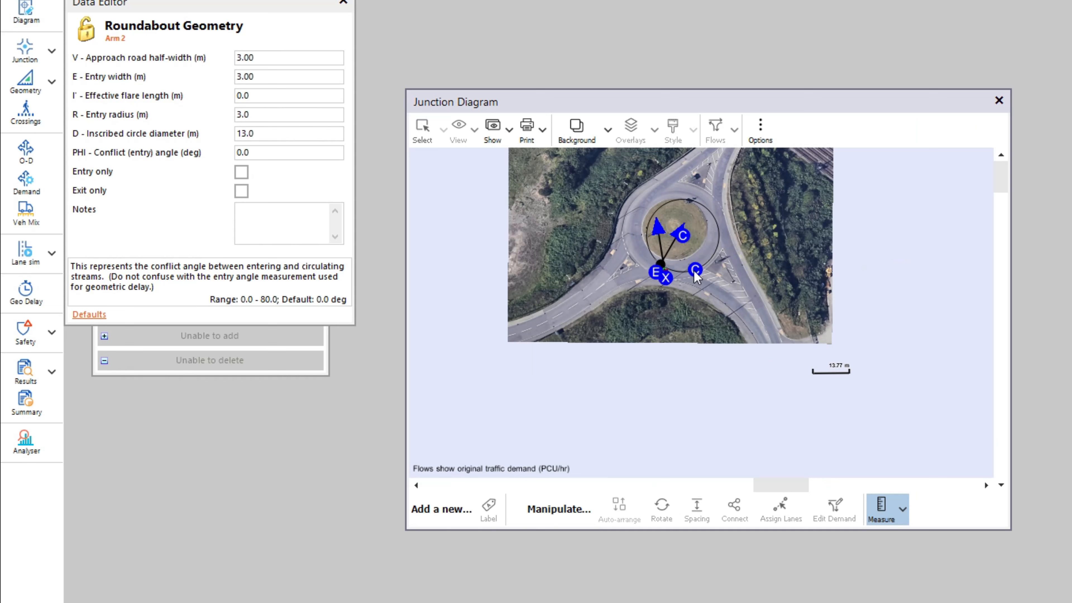
- Place the conflict angle's E, X and C points at Arm 2's entry, aim both arrows west, and fit the circle around the central island
left_click_drag(694, 271, 706, 261)
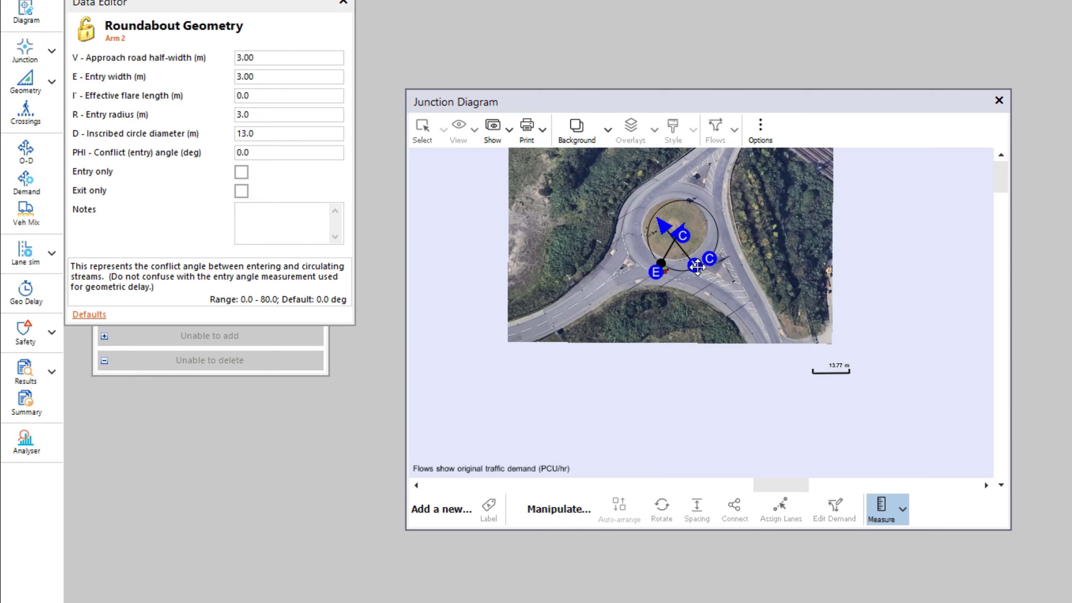
left_click_drag(686, 282, 716, 295)
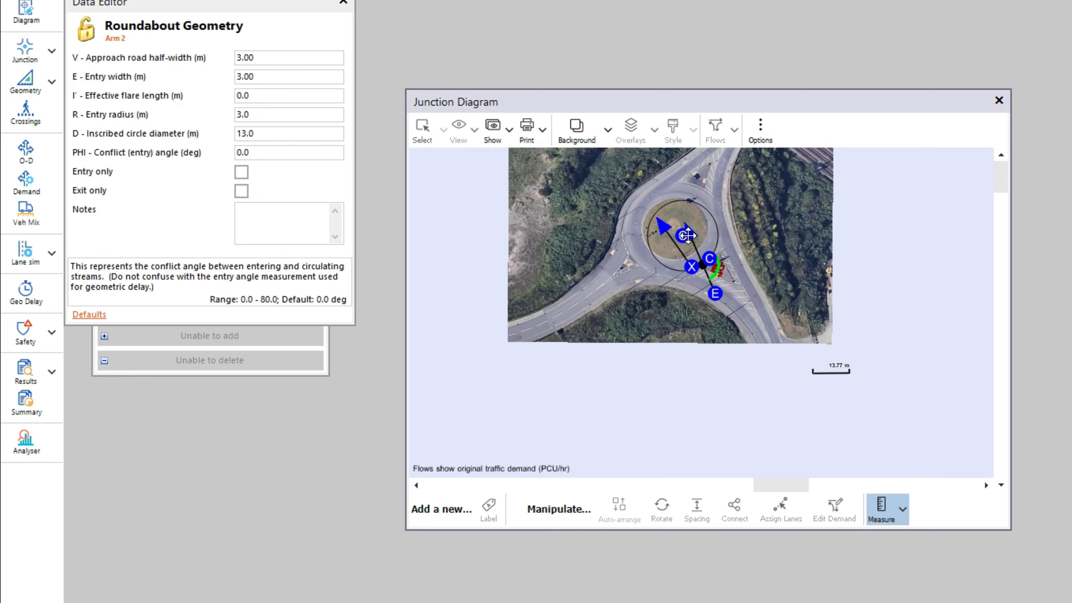
left_click_drag(686, 236, 654, 273)
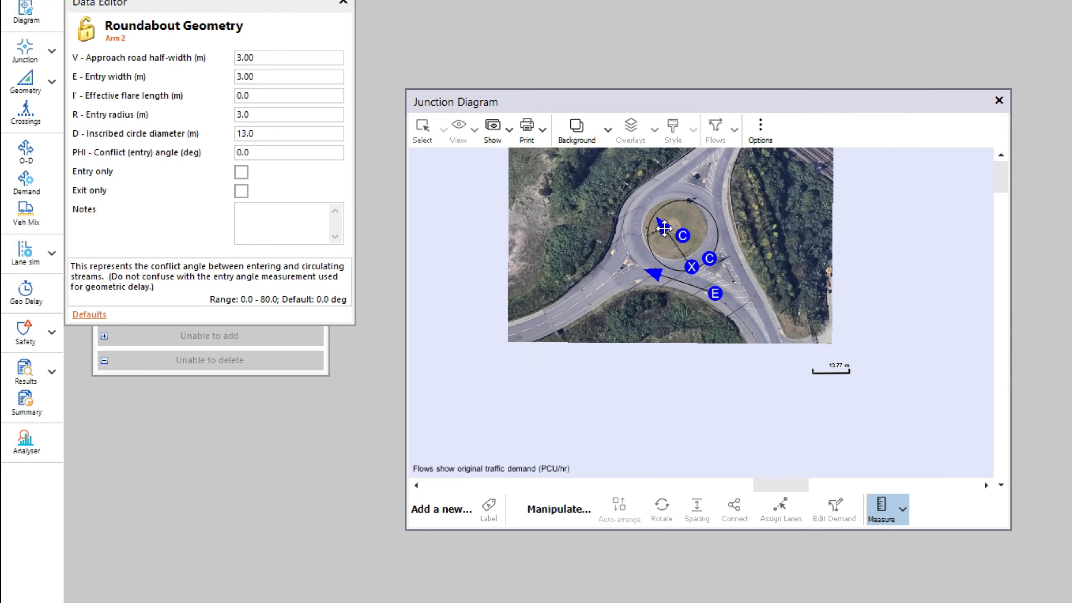
mouse_move(639, 271)
left_mouse_down()
mouse_move(618, 296)
mouse_move(630, 262)
left_mouse_up()
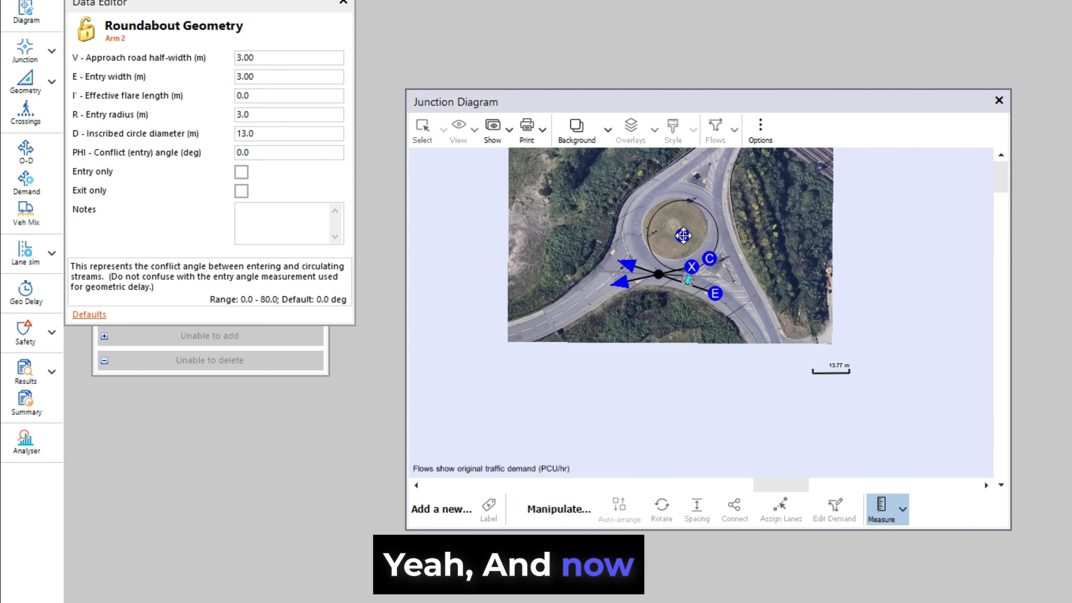
left_click_drag(682, 235, 679, 231)
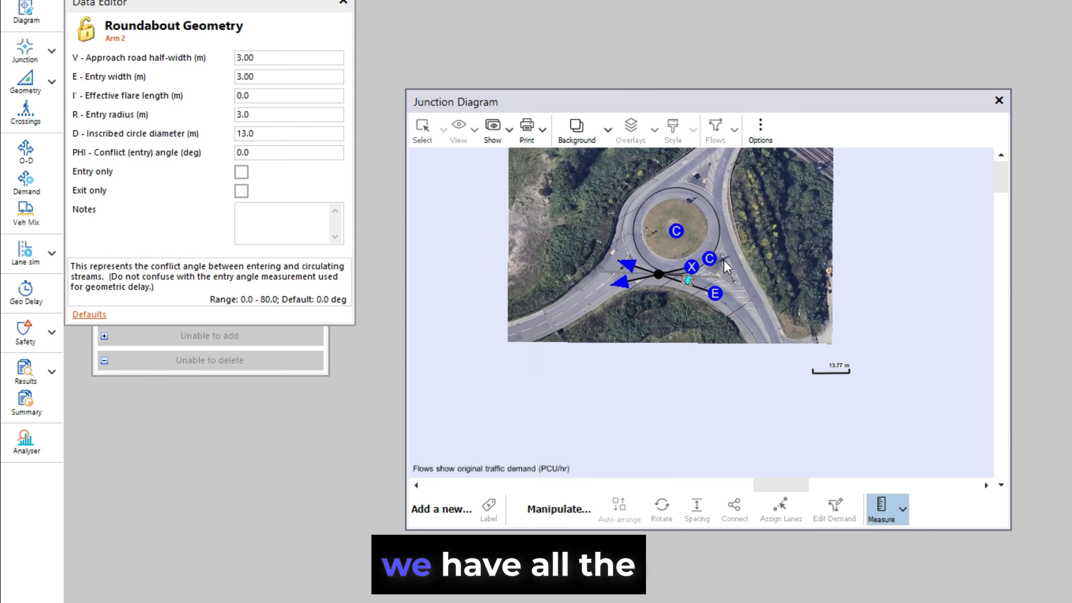
left_click_drag(710, 259, 708, 253)
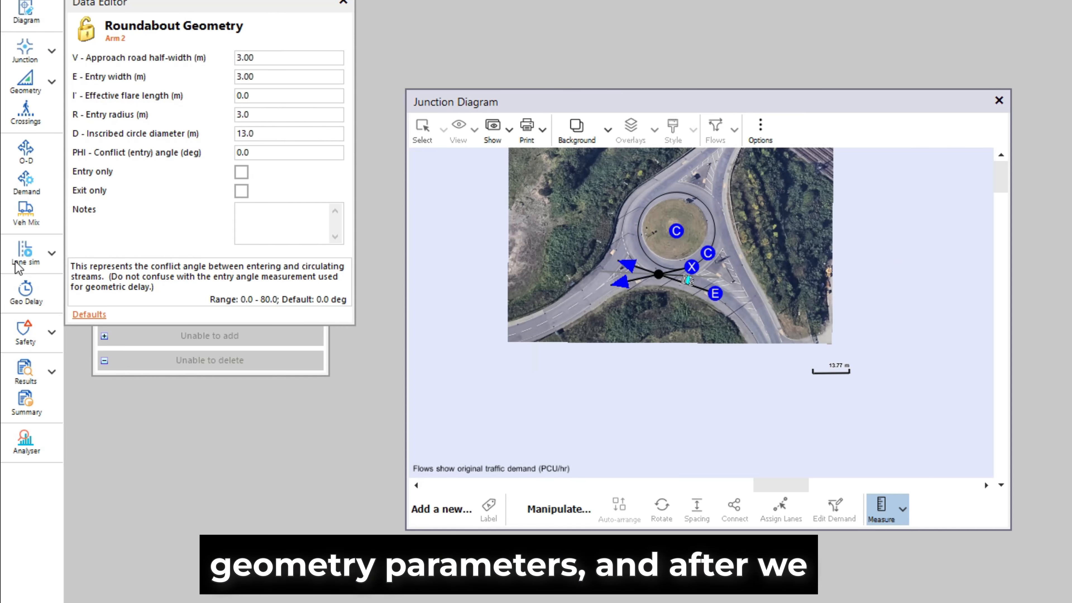
- Save only the current measurement, Arm 2's conflict (entry) angle, in the file
left_click(301, 167)
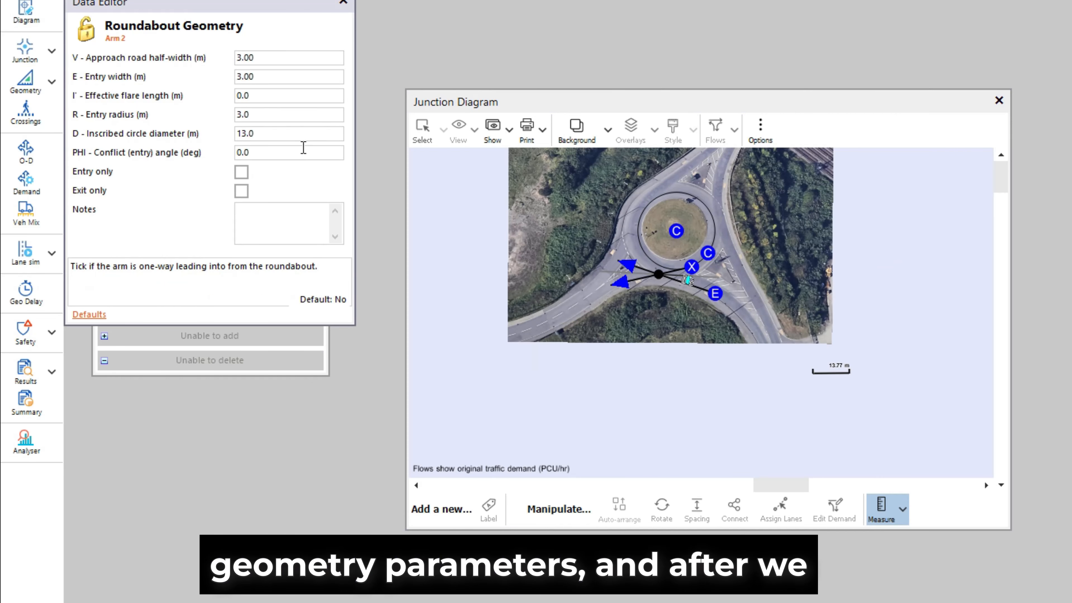
left_click(298, 152)
left_click(777, 276)
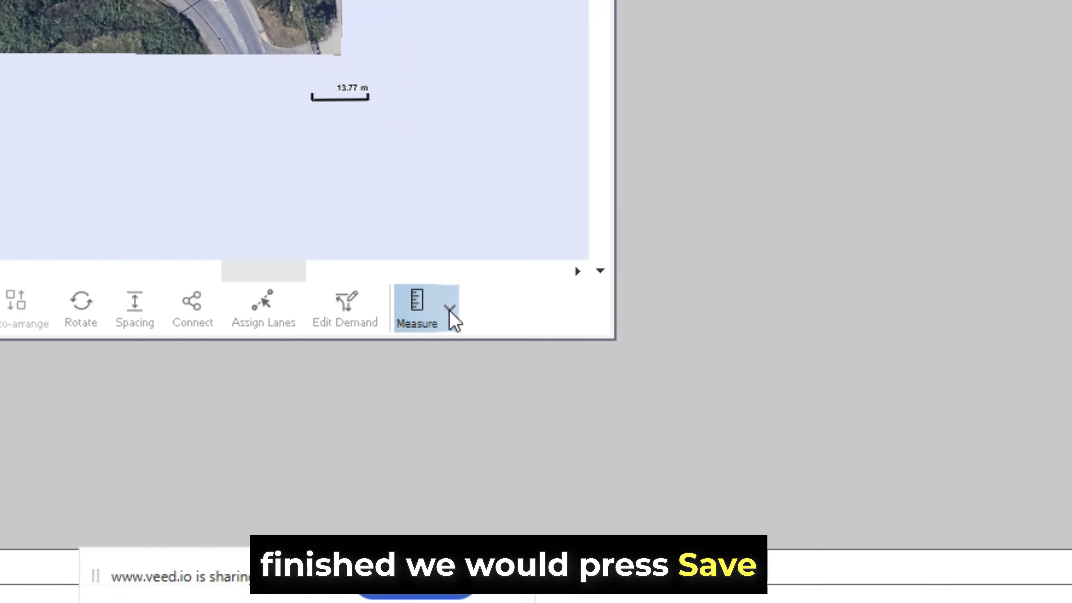
left_click(902, 508)
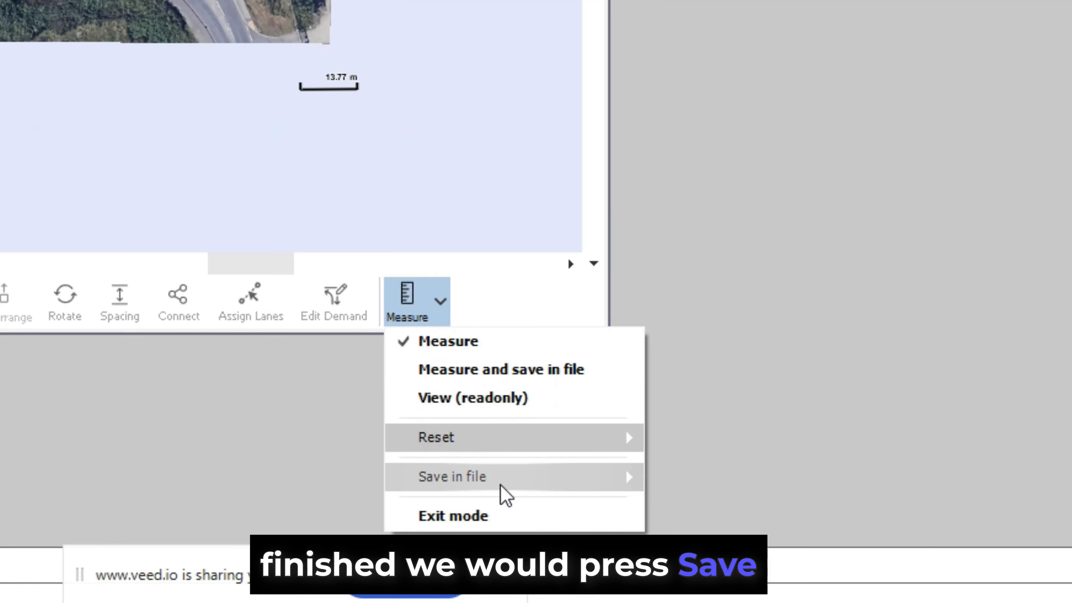
mouse_move(502, 485)
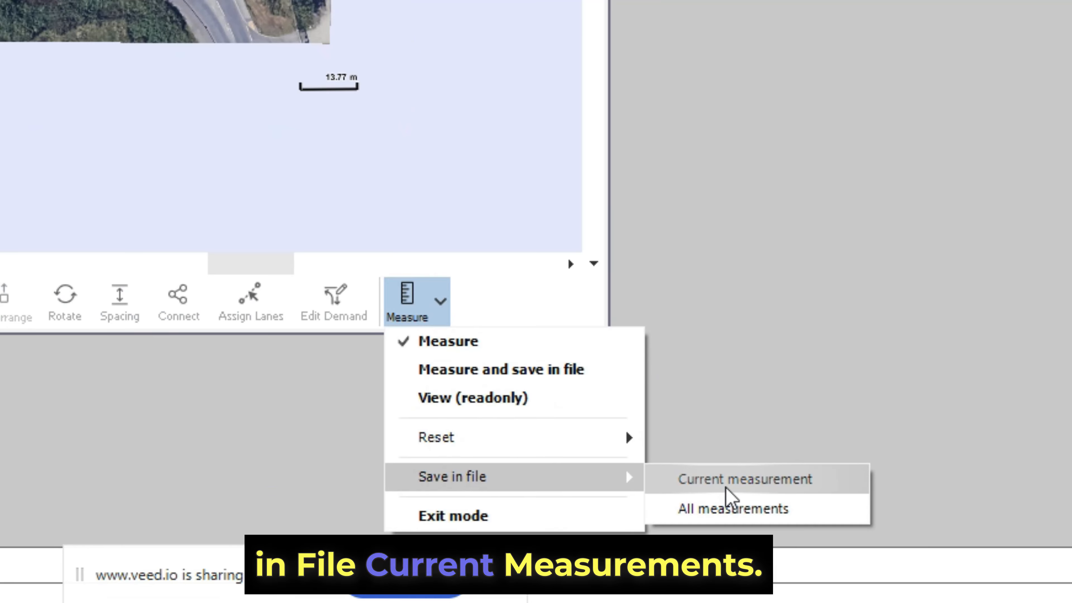
left_click(741, 497)
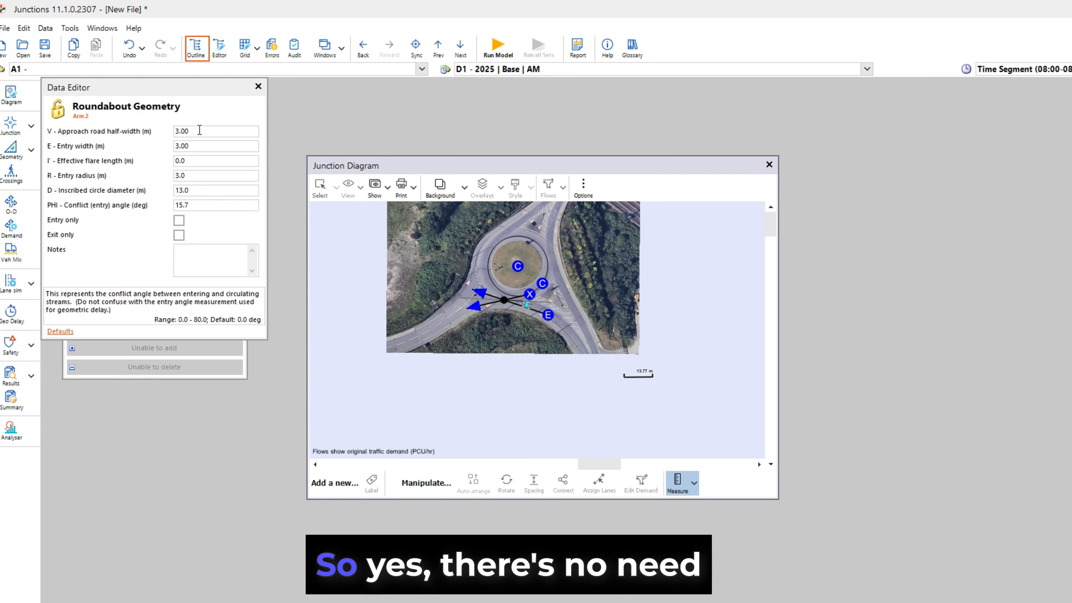
- Review Arm 2's diameter, conflict angle, approach half-width and entry width measurements on the diagram, and exit the measuring mode
left_click(201, 191)
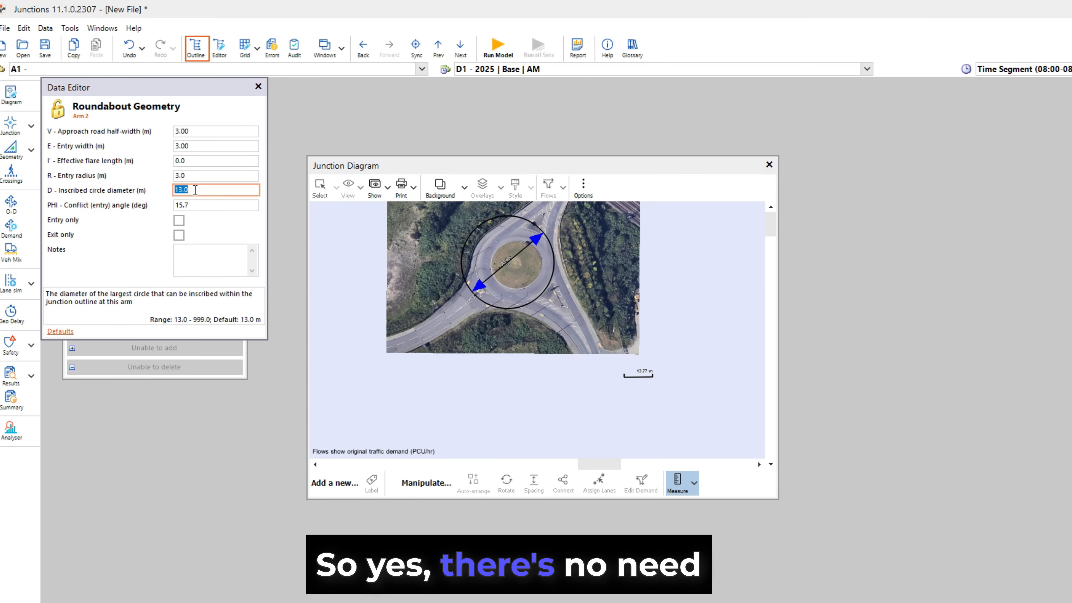
left_click(207, 206)
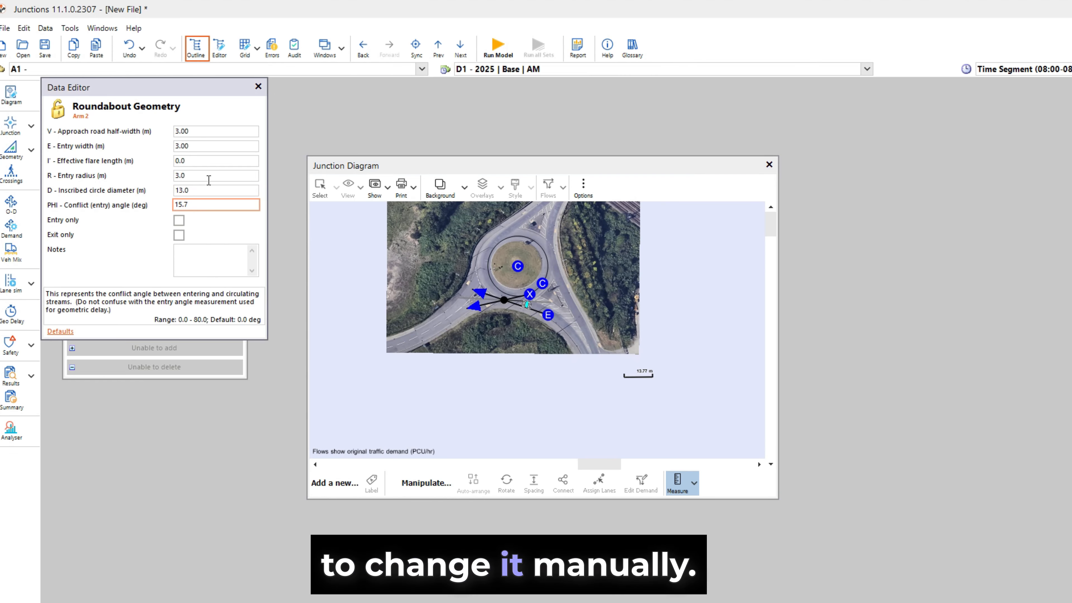
left_click(207, 133)
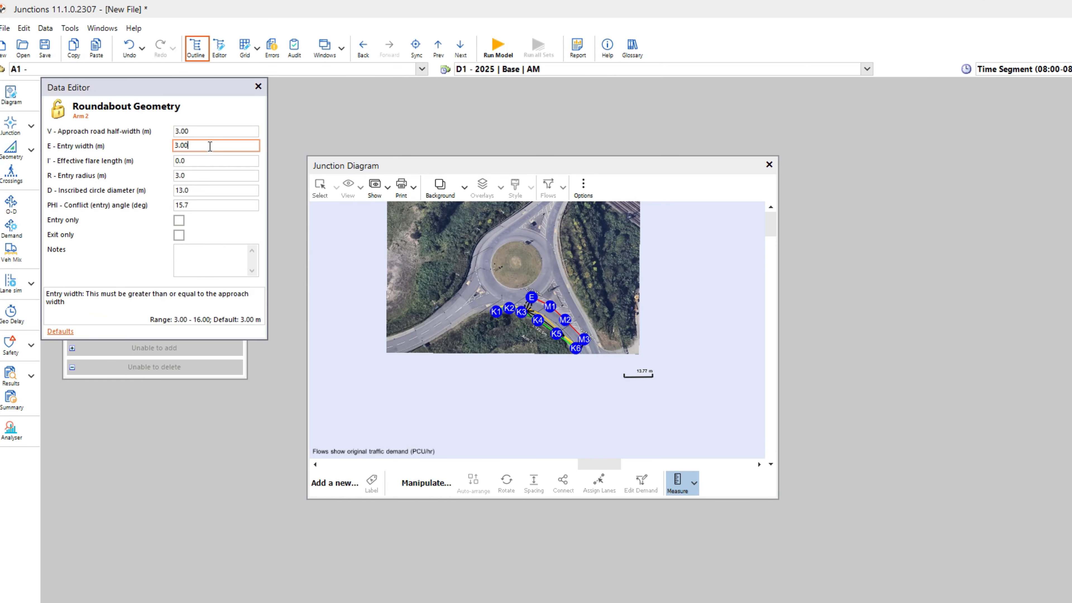
left_click(210, 146)
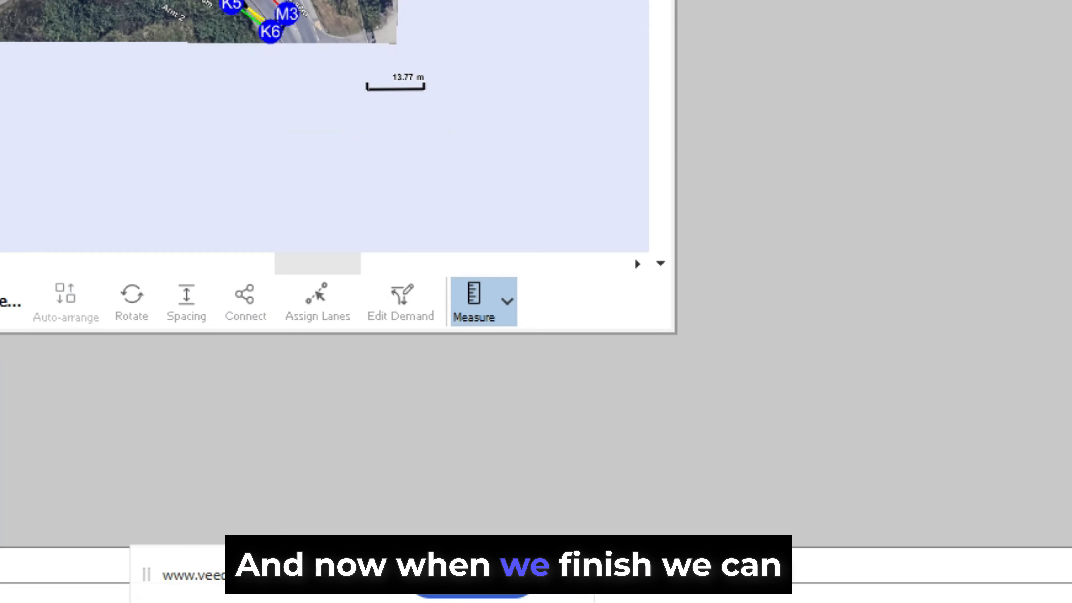
left_click(506, 301)
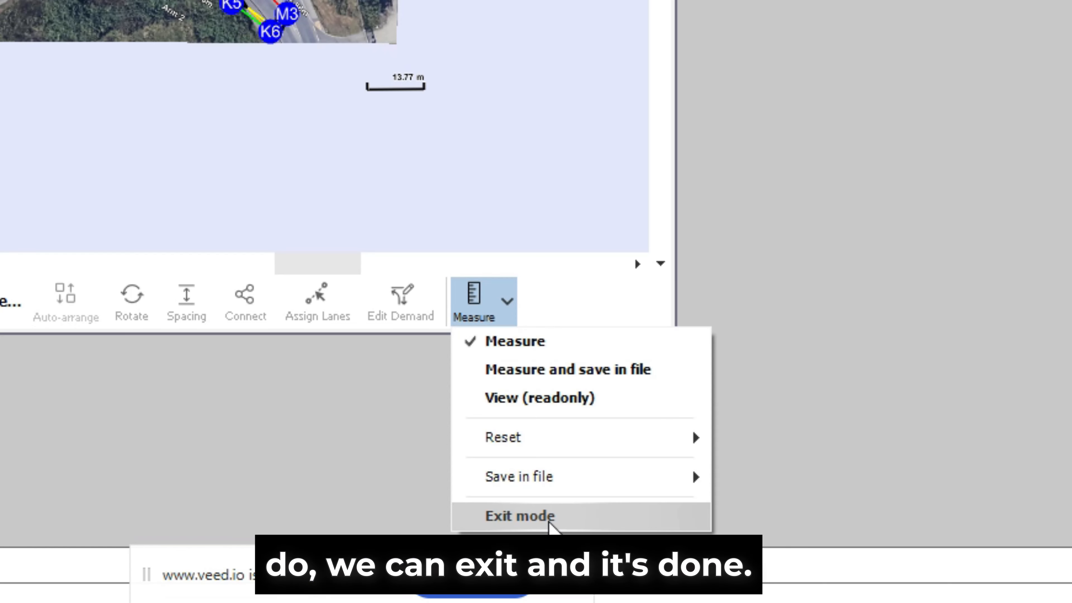
left_click(548, 521)
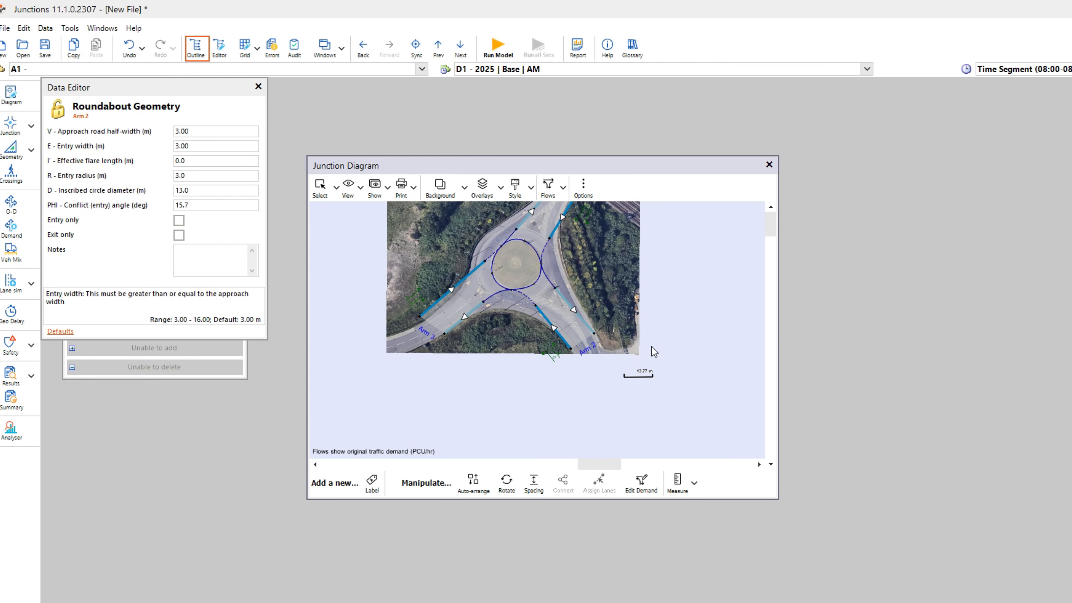
- View the properties of the other two arms, Arm 3 and Arm 1, by selecting each on the junction diagram
scroll(554, 263, "down", 1)
left_click(449, 336)
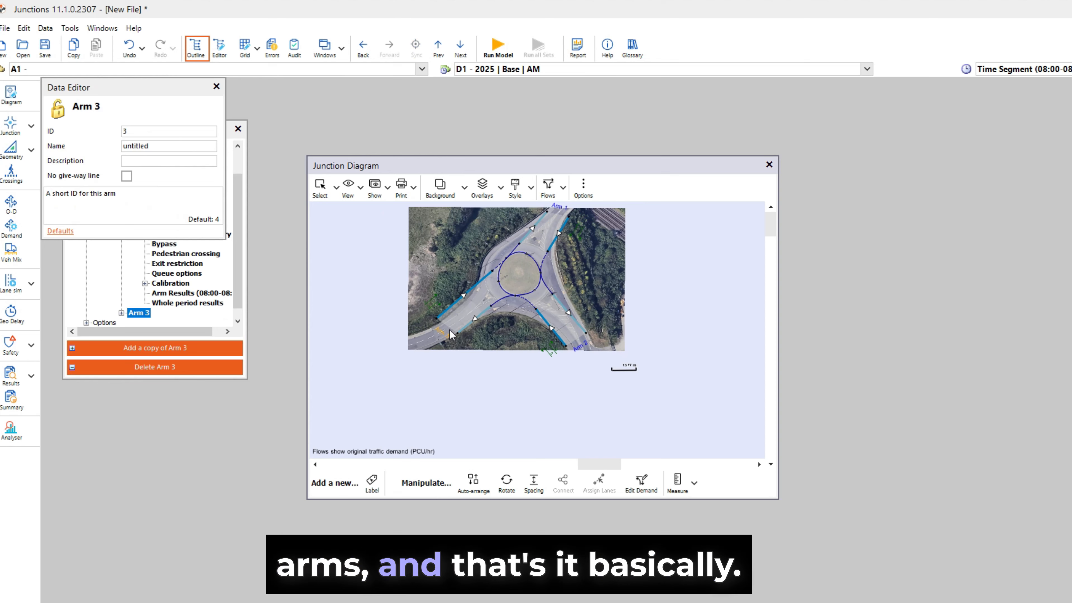
left_click(566, 208)
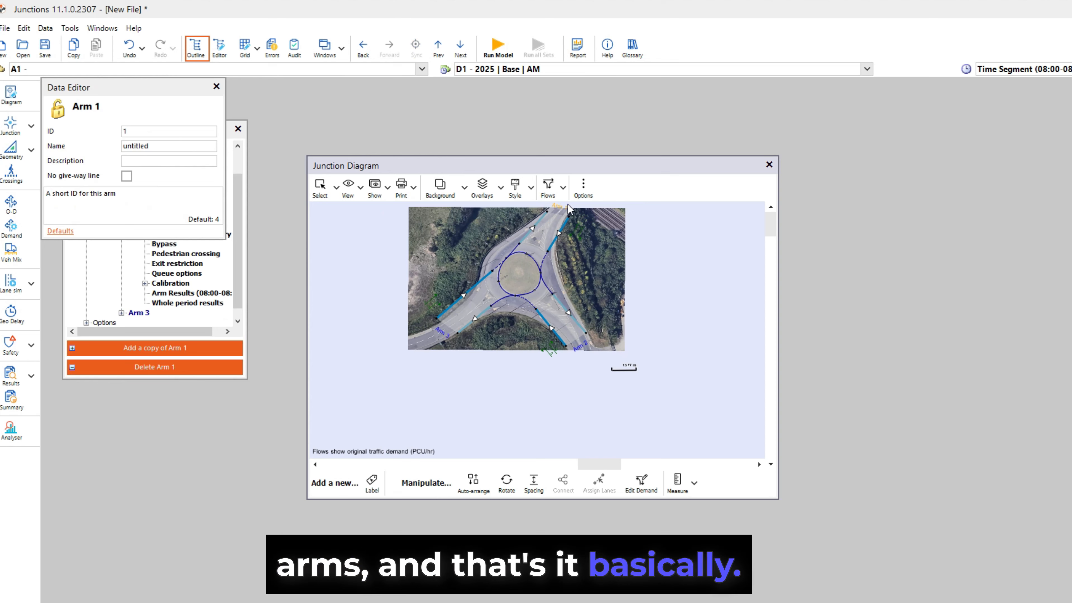